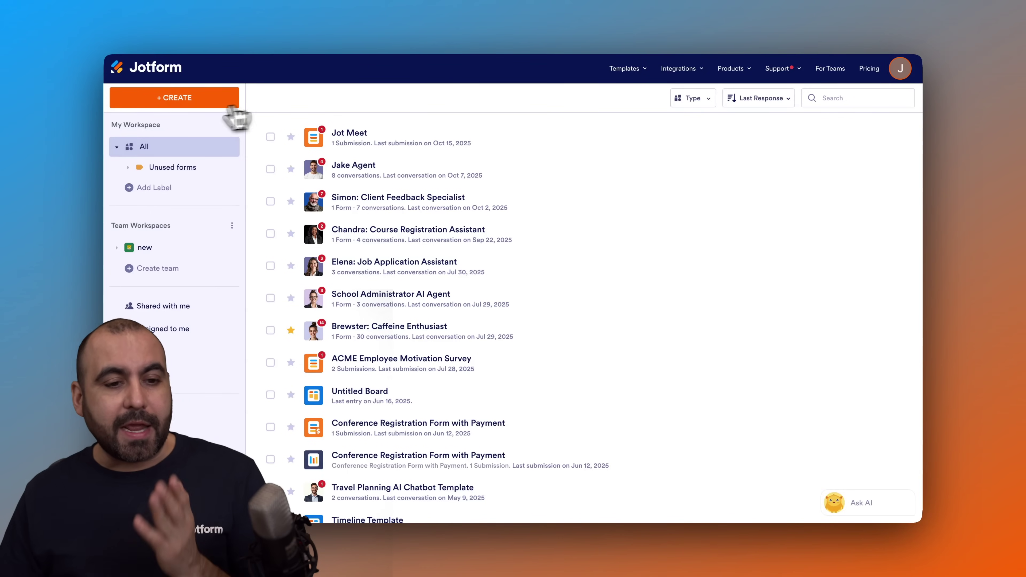
Create a new blank Classic form from scratch.
left_click(189, 105)
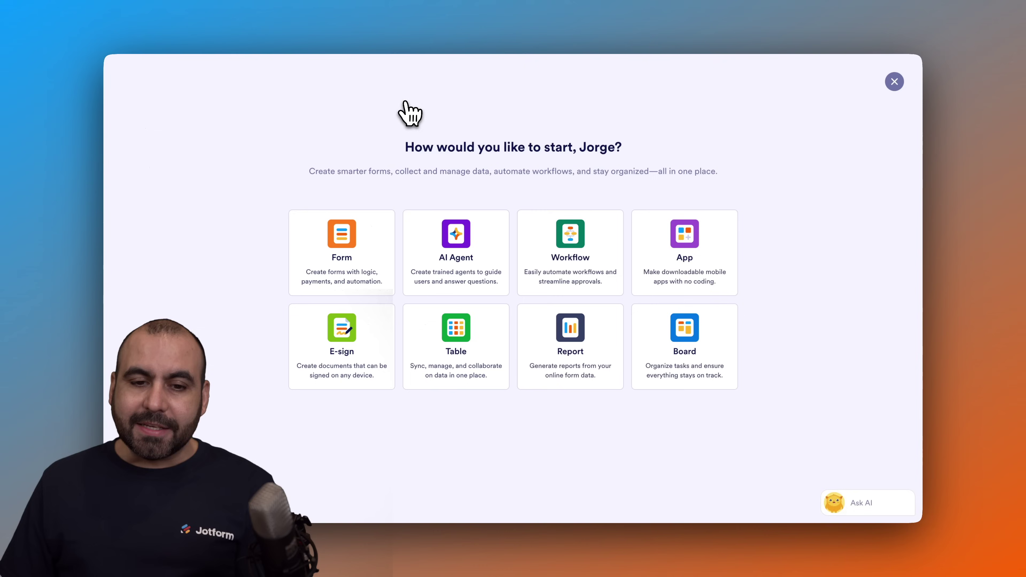
left_click(369, 259)
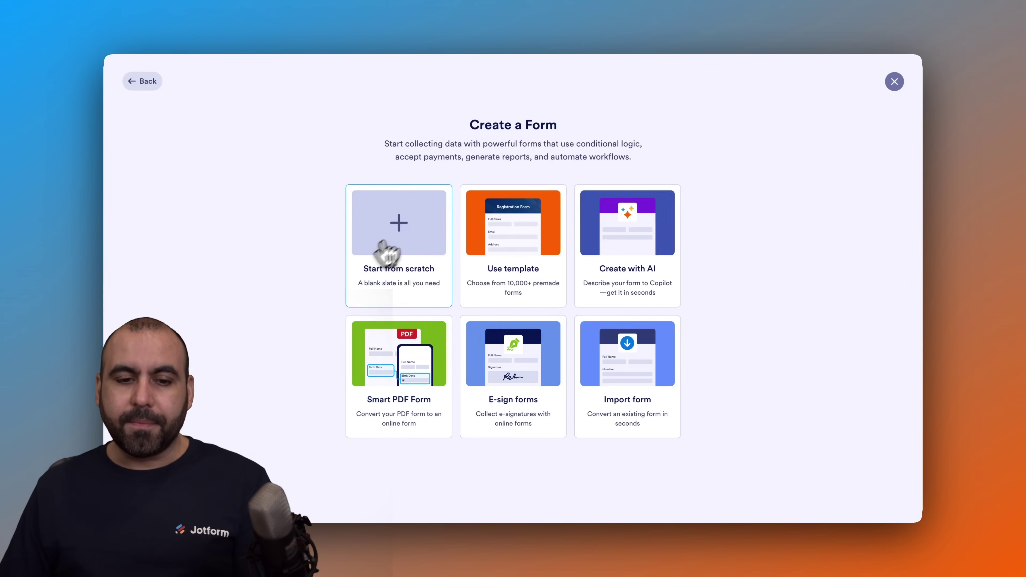
left_click(389, 255)
left_click(449, 226)
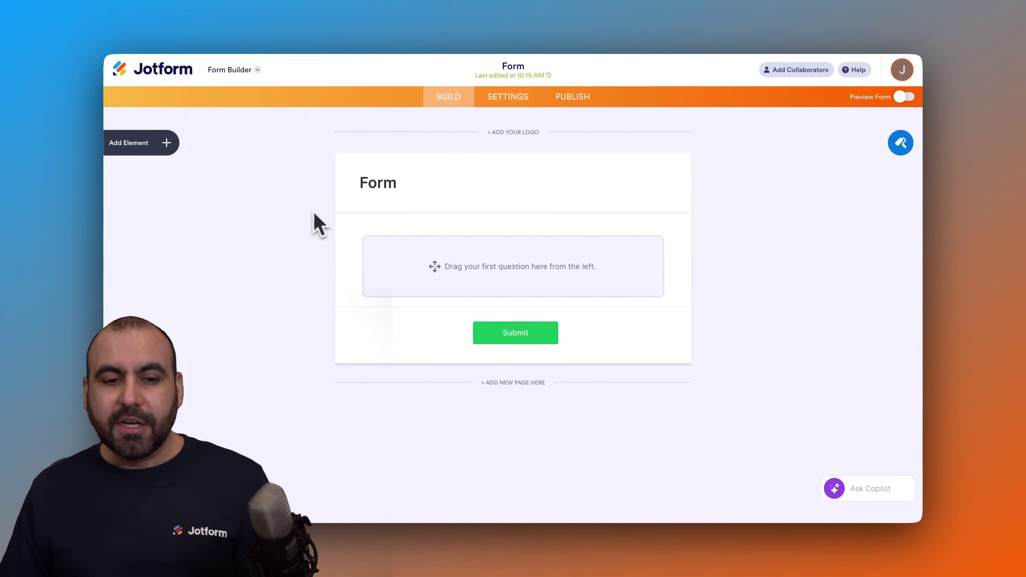
Rename the form title from 'Form' to 'Jot Meet'.
left_click(392, 180)
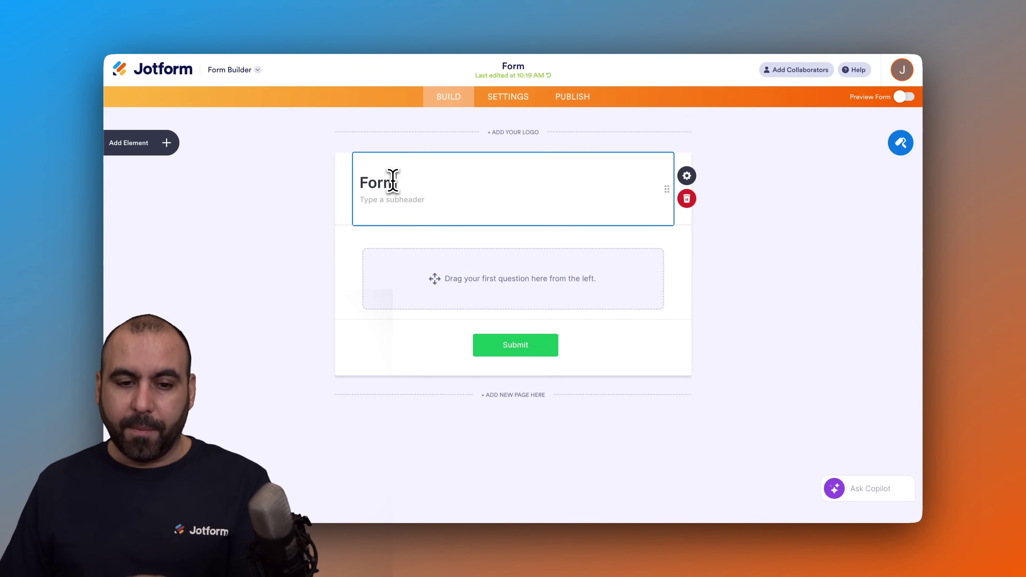
double_click(373, 186)
type("Jot Meet")
left_click(286, 206)
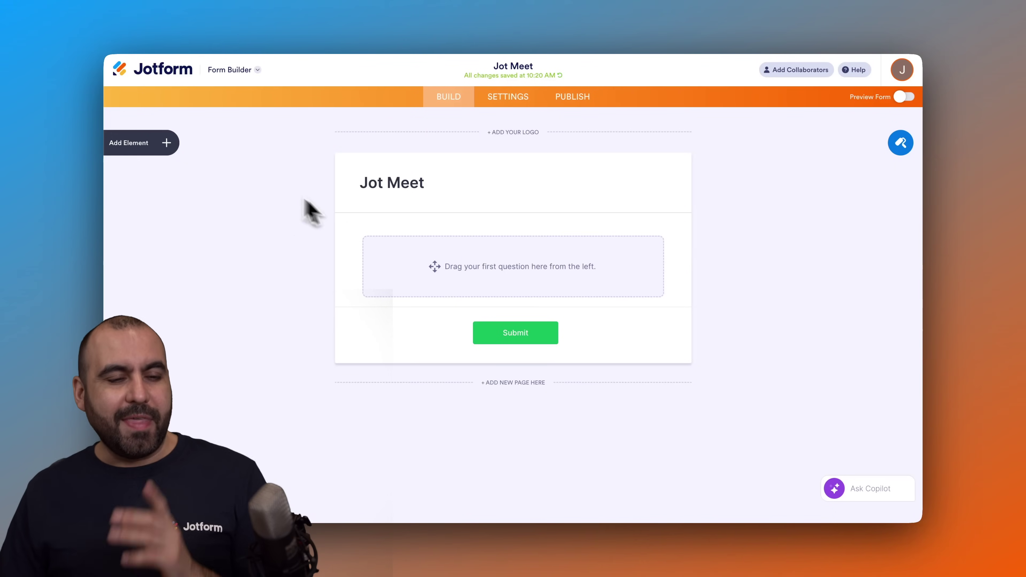
left_click(169, 145)
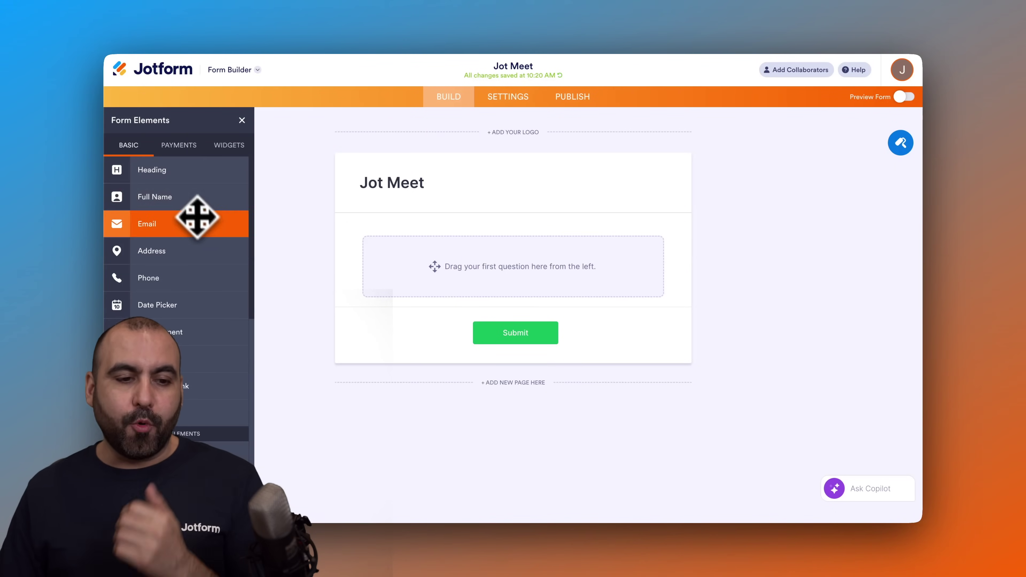
Add Full Name, Email, Appointment and Long Text fields to the form.
left_click(190, 197)
left_click(186, 226)
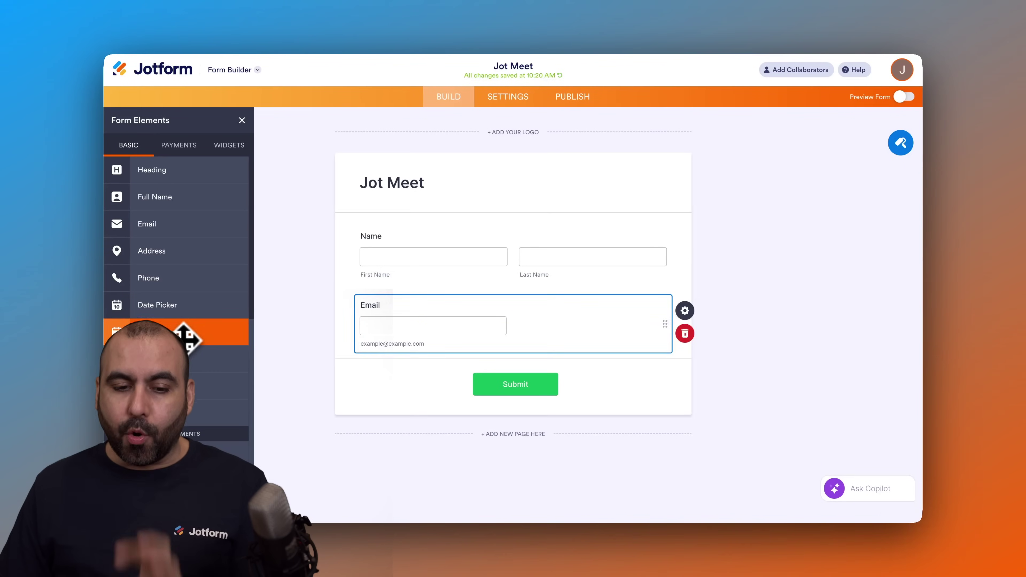
left_click(180, 335)
scroll(229, 362, "down", 2)
scroll(229, 363, "down", 2)
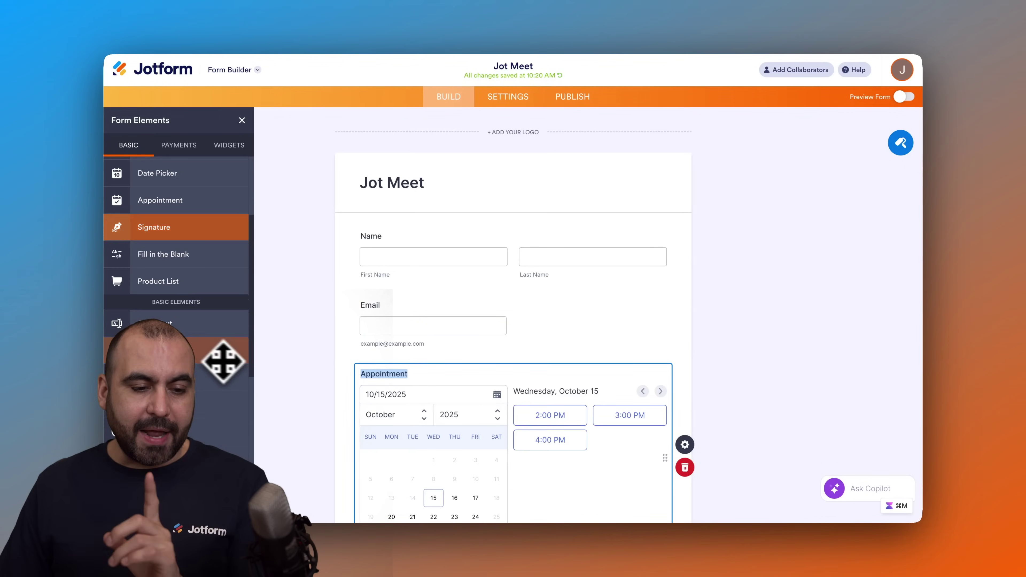
left_click(194, 351)
left_click(311, 276)
Relabel the long text question 'DESCRIBE THE MEET'.
scroll(311, 276, "up", 5)
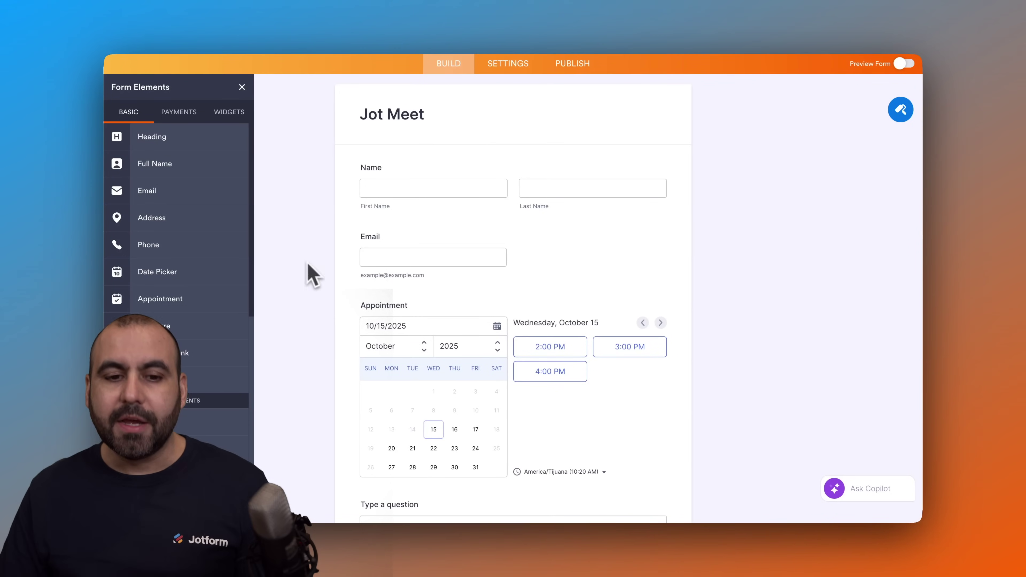
scroll(313, 275, "up", 2)
scroll(536, 293, "down", 5)
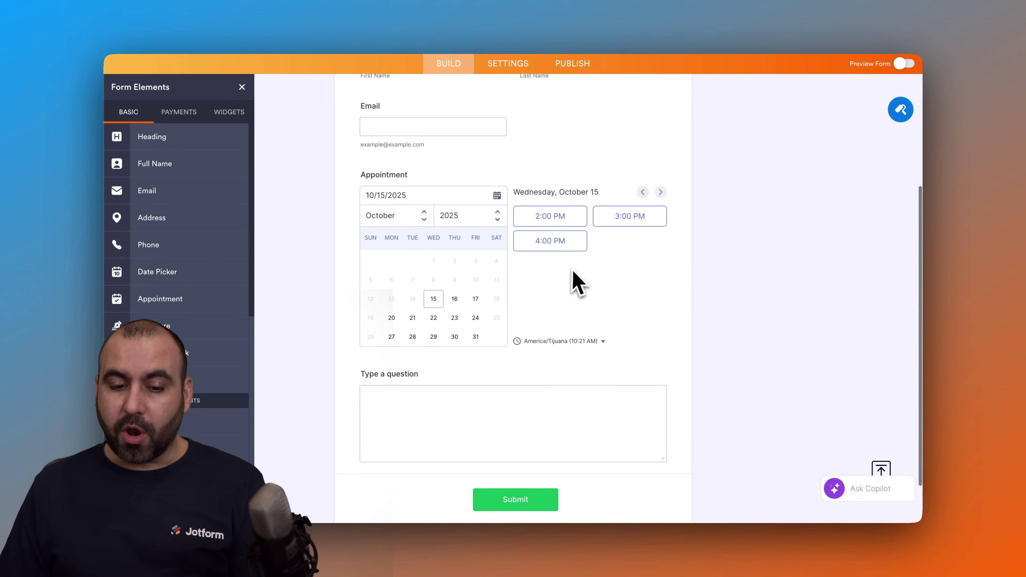
scroll(579, 282, "down", 2)
left_click(397, 319)
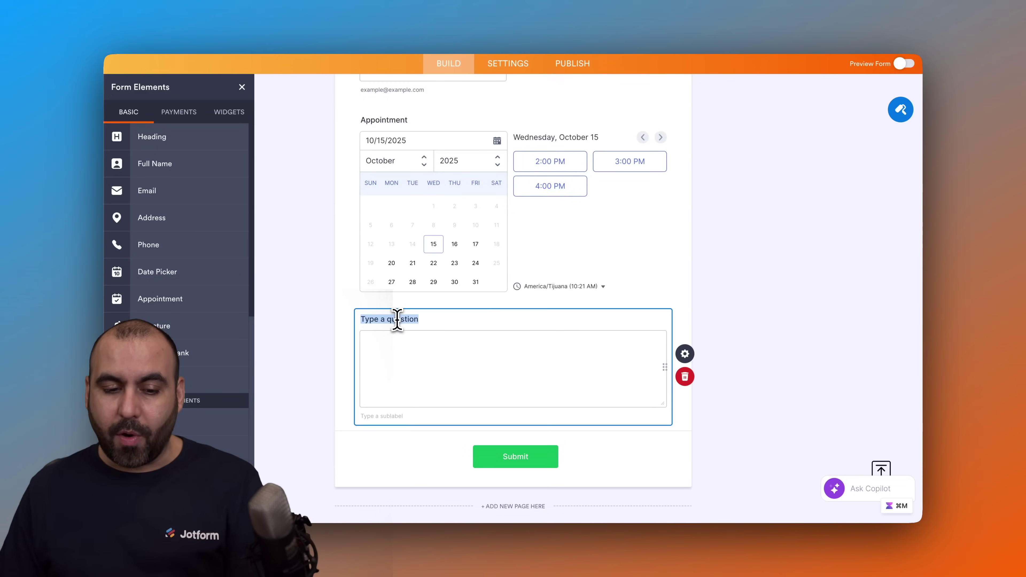
type("DES")
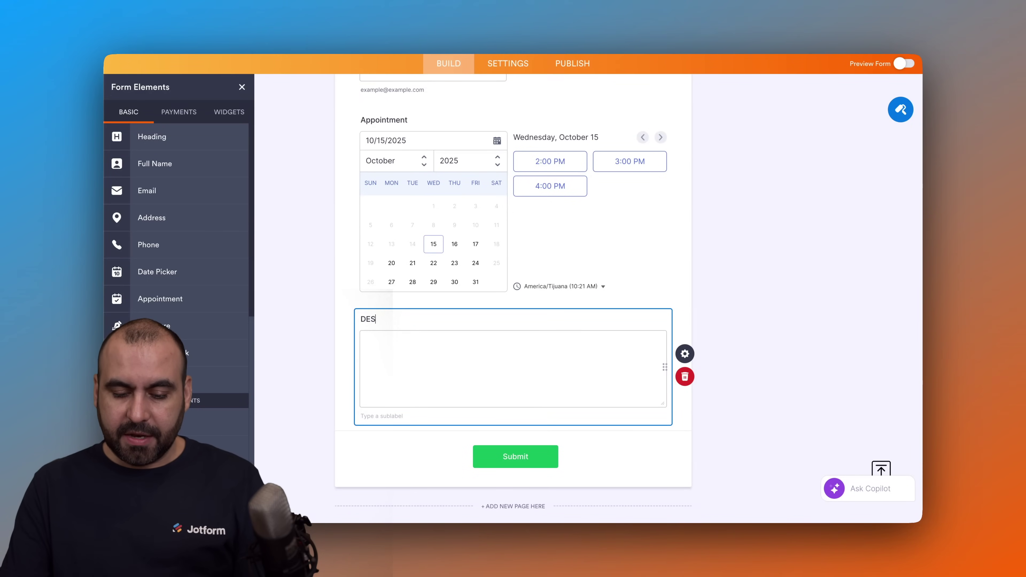
type("CRIBE THE MEET")
left_click(630, 275)
scroll(629, 275, "up", 8)
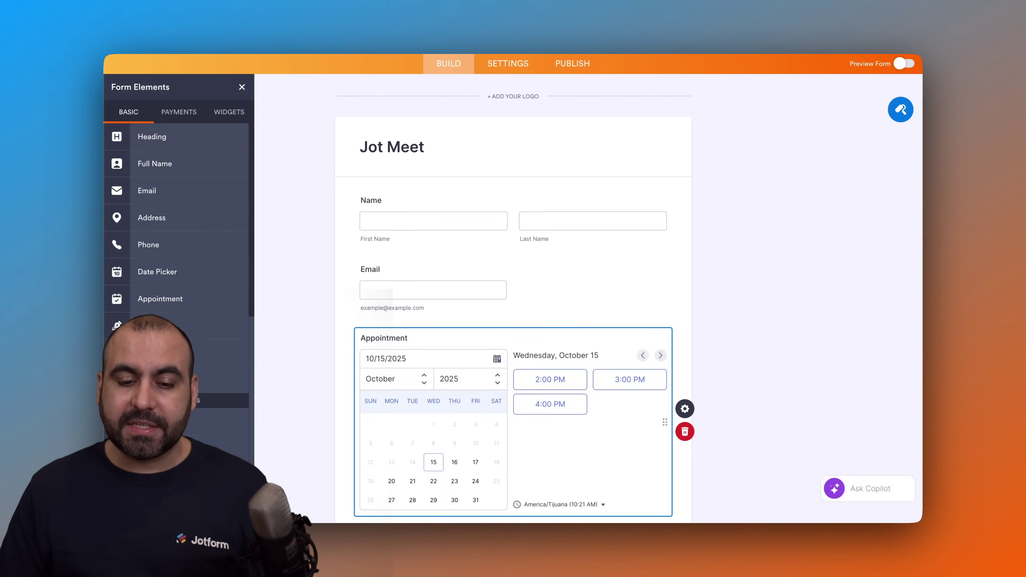
scroll(623, 270, "down", 3)
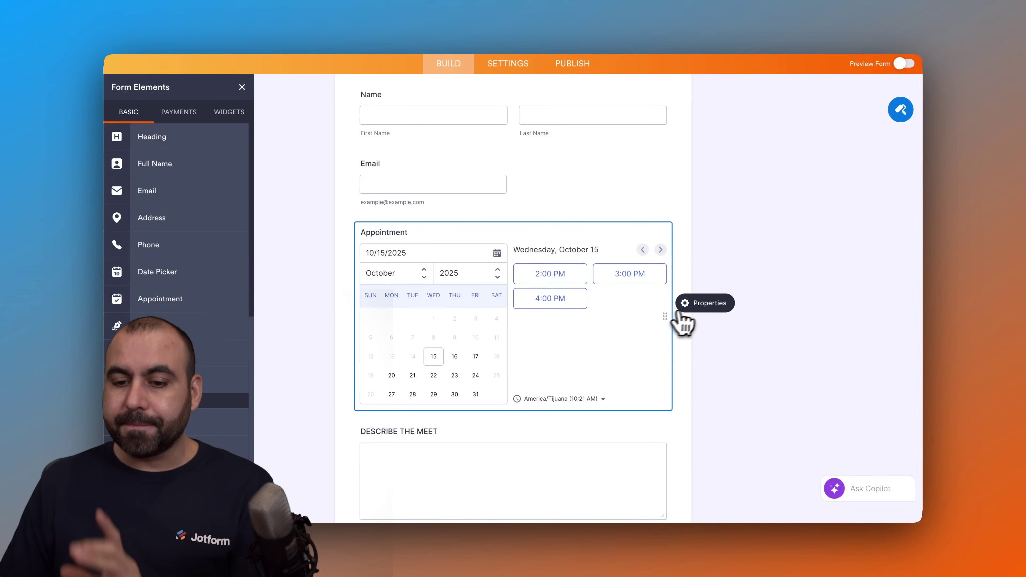
Choose Google Calendar sync under the Appointment field's Availability properties.
left_click(688, 308)
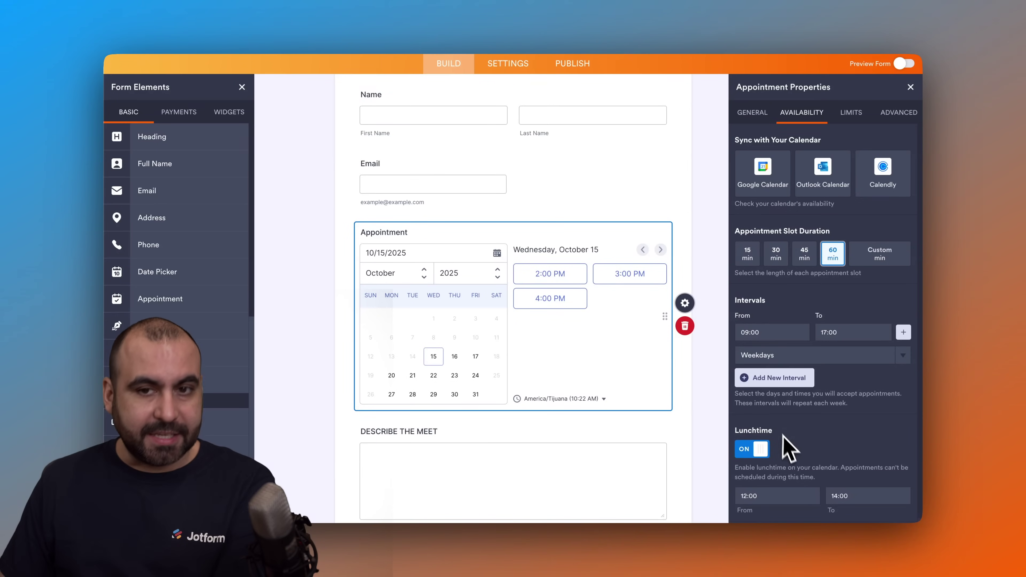
left_click(763, 178)
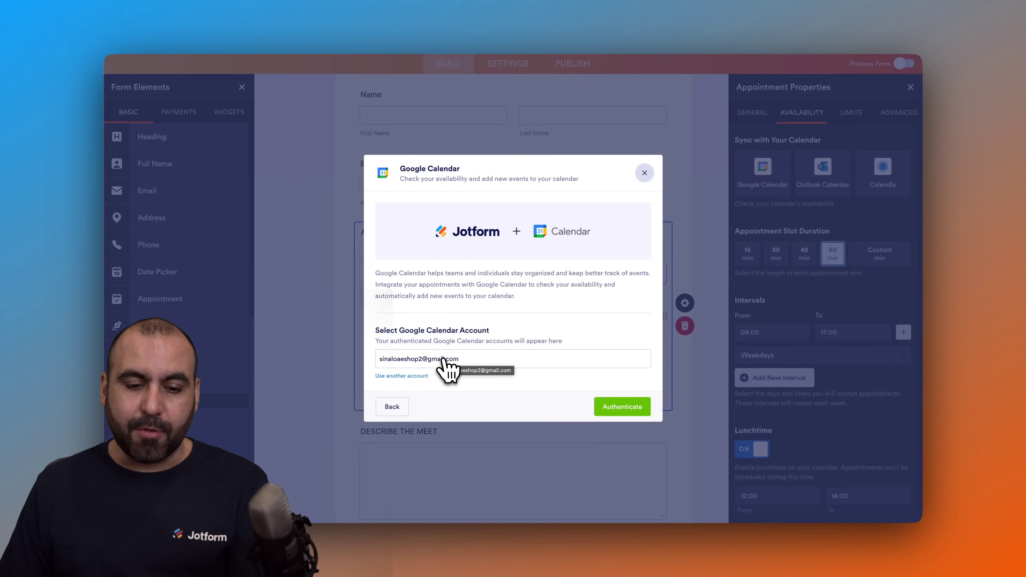
Sign in with another Google account and grant Jotform access to its calendar.
left_click(421, 378)
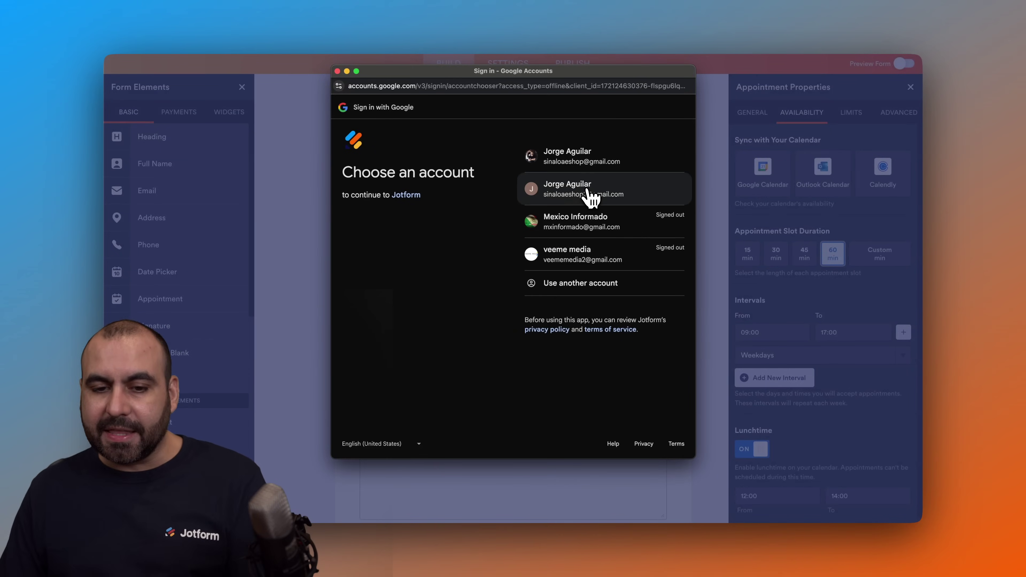
left_click(590, 199)
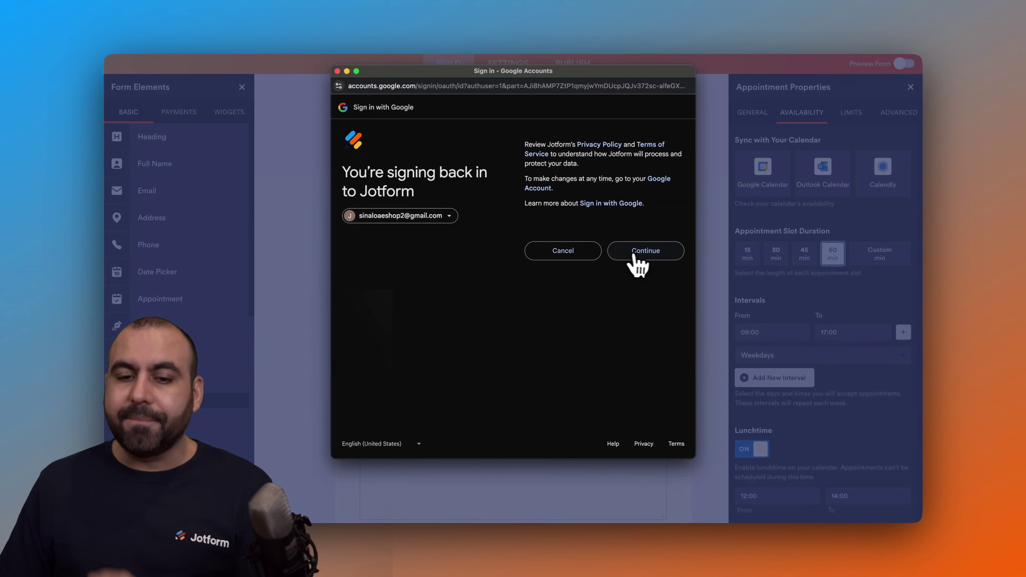
left_click(642, 260)
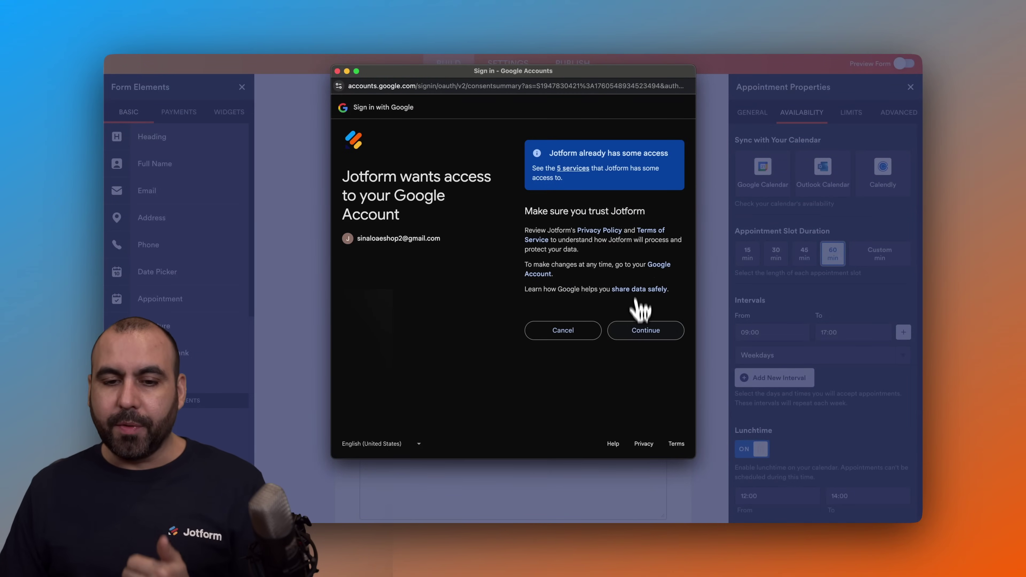
left_click(639, 332)
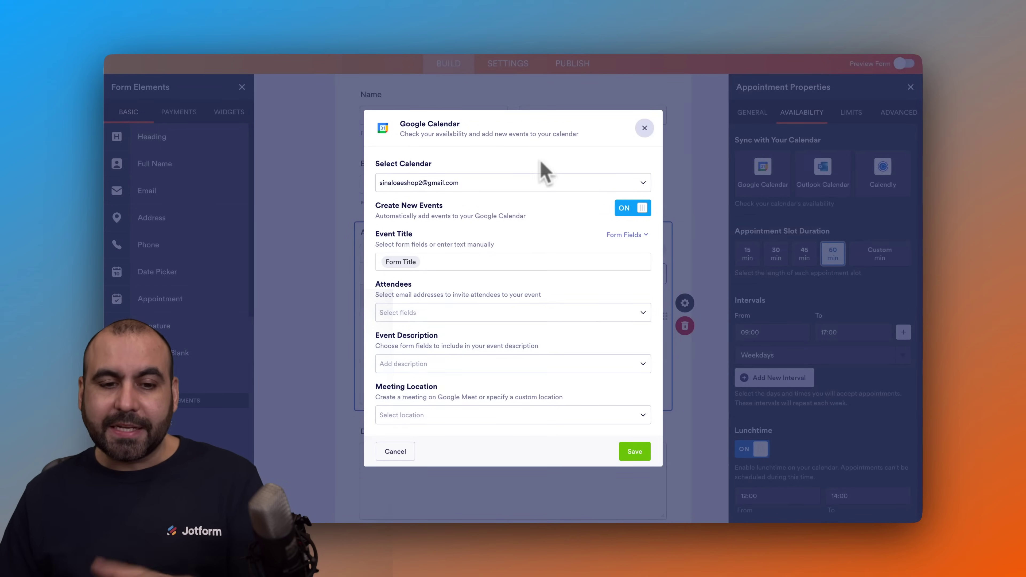
Keep the account's main calendar and add the Name field after Form Title in the event title.
left_click(533, 183)
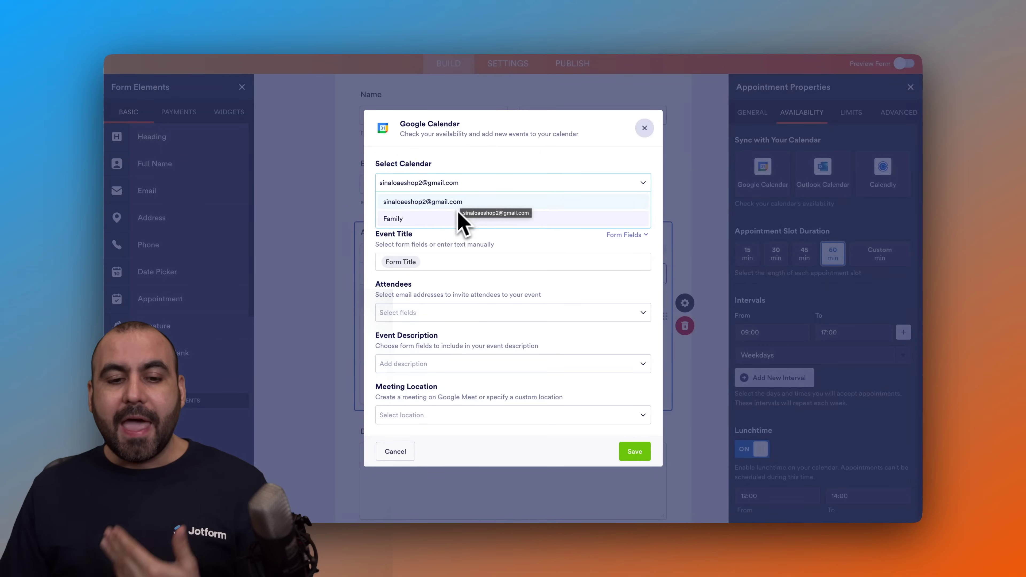
left_click(536, 163)
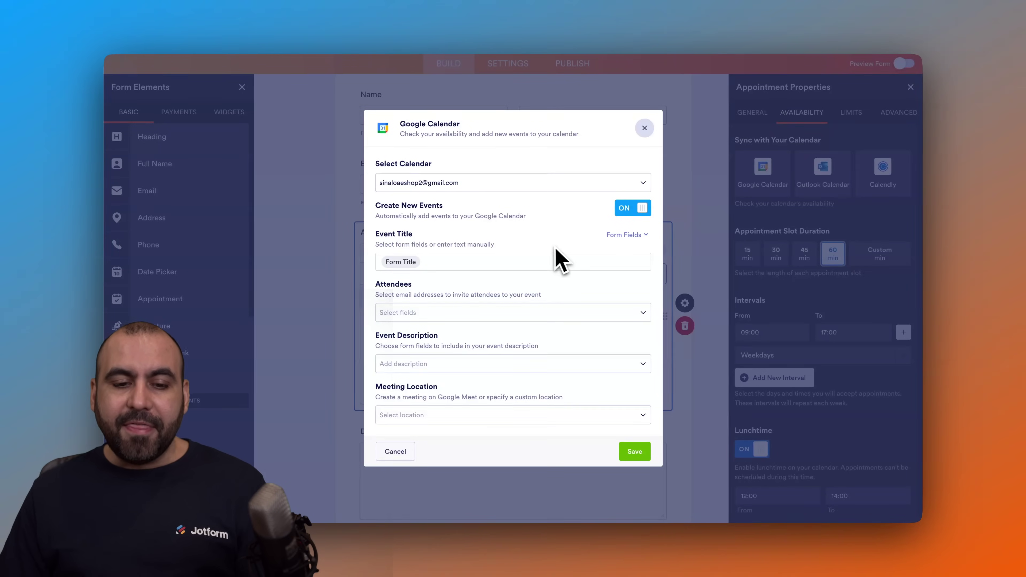
left_click(437, 262)
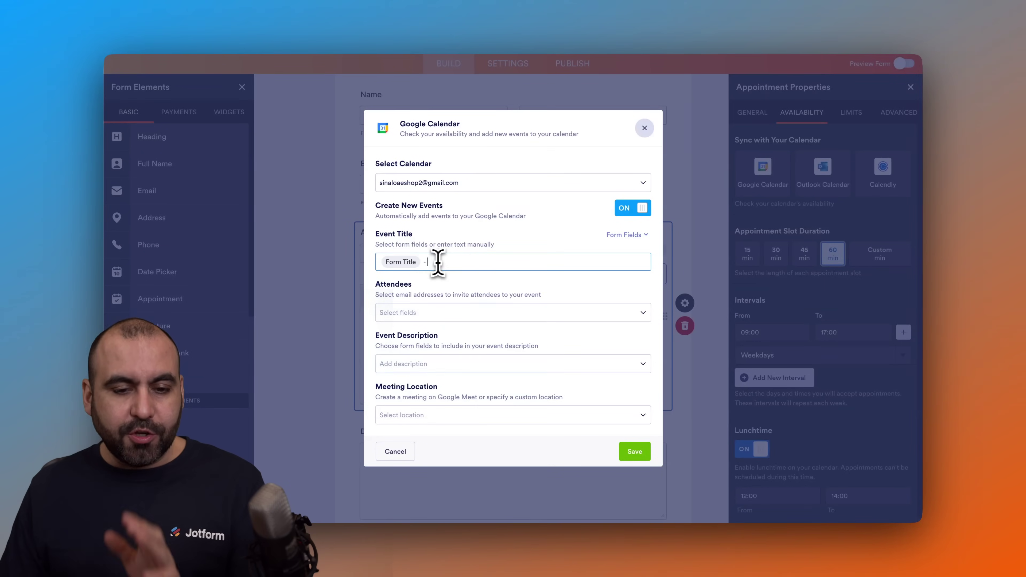
left_click(626, 236)
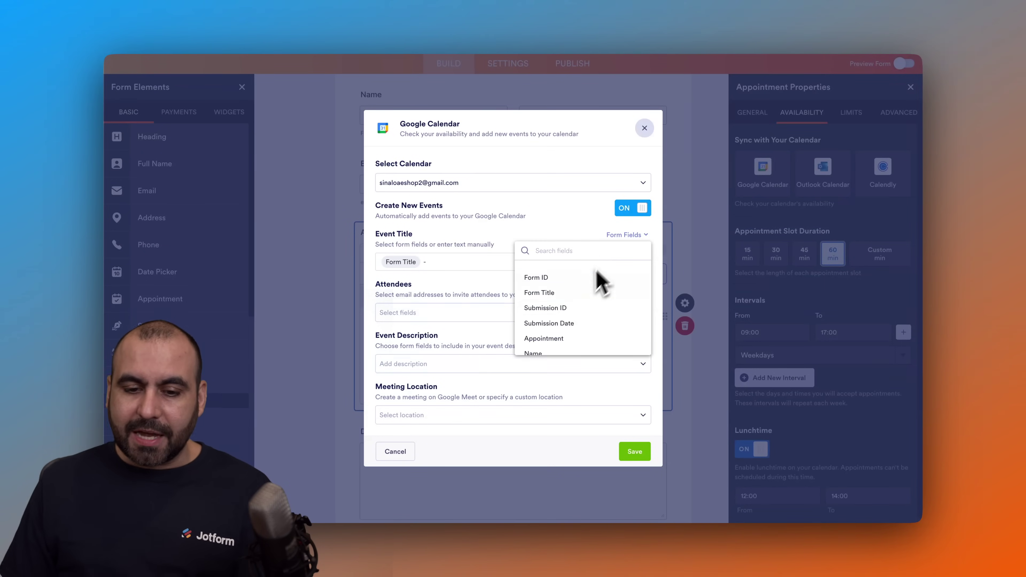
scroll(586, 308, "down", 2)
left_click(562, 309)
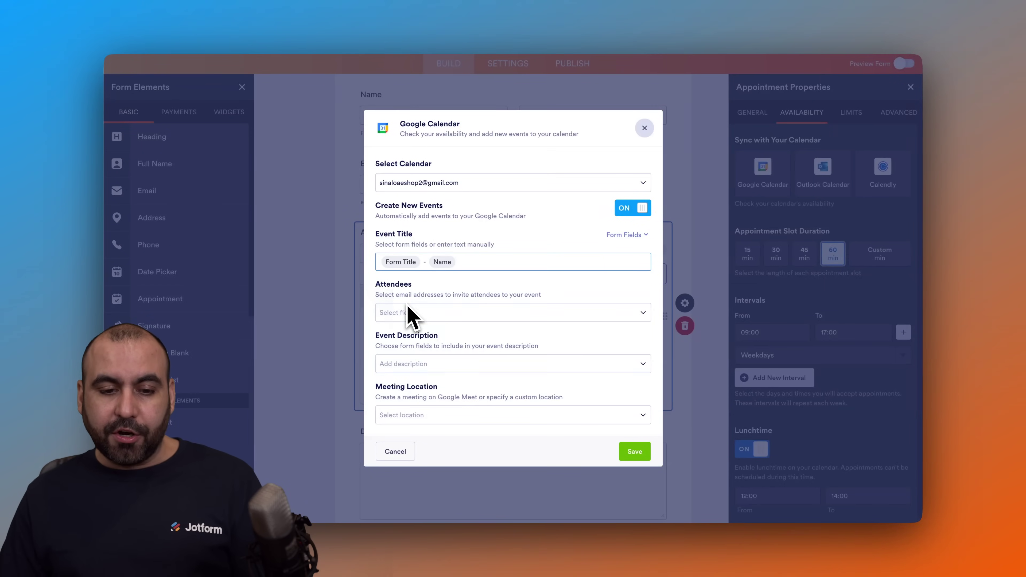
Invite Email, use DESCRIBE THE MEET as description, set Google Meet location, and save.
left_click(509, 318)
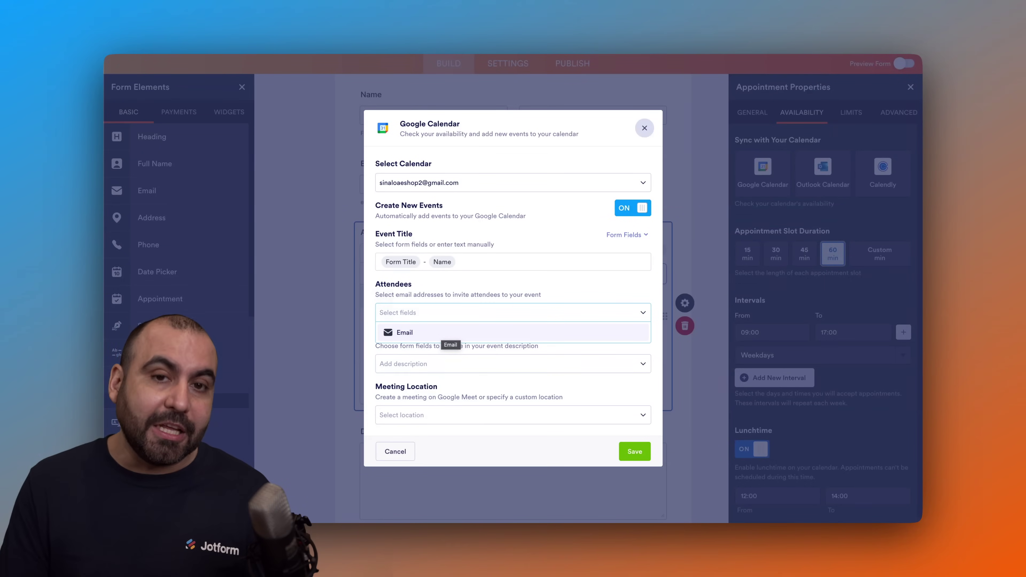
left_click(447, 338)
left_click(573, 308)
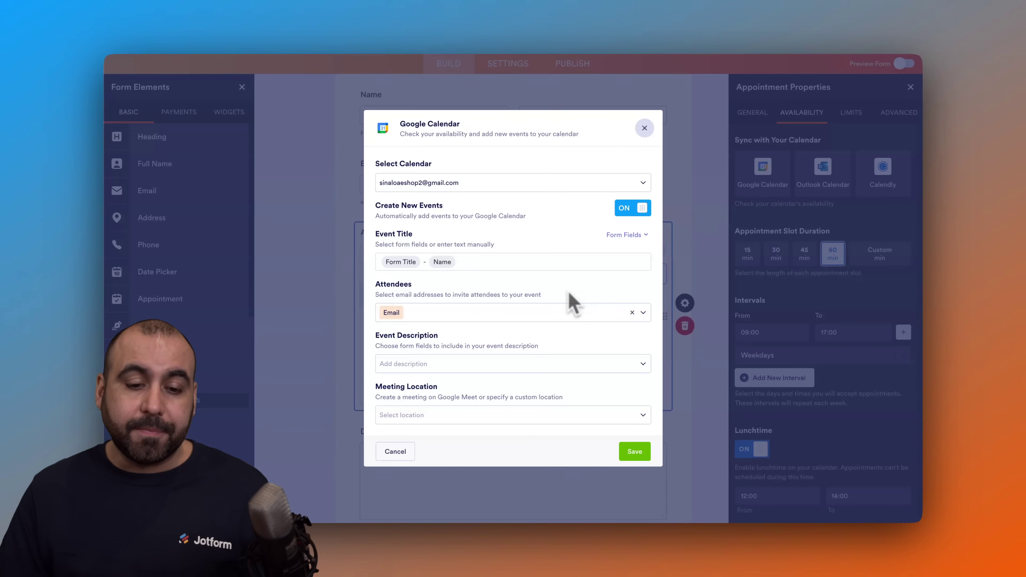
left_click(469, 365)
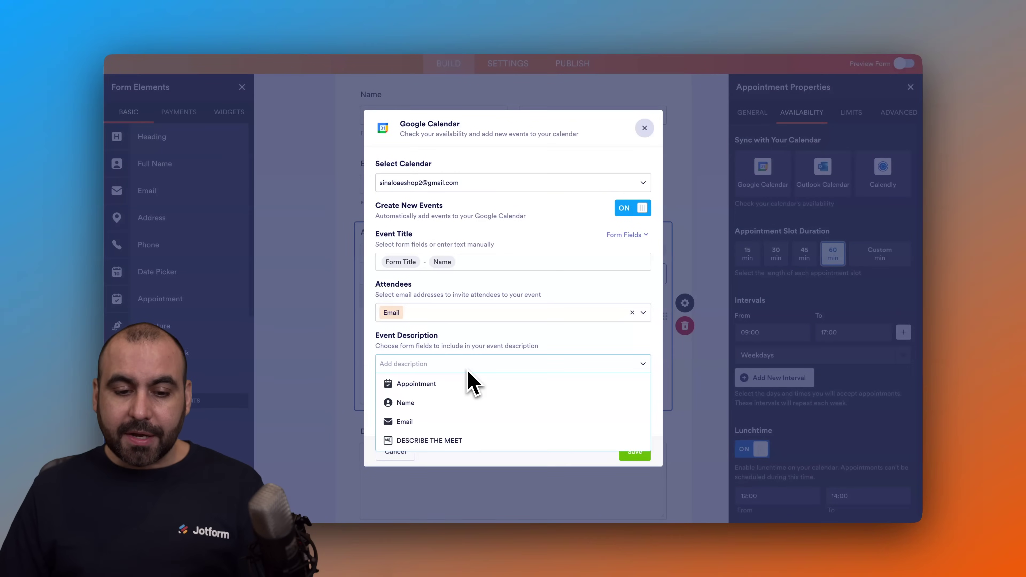
left_click(419, 441)
left_click(501, 348)
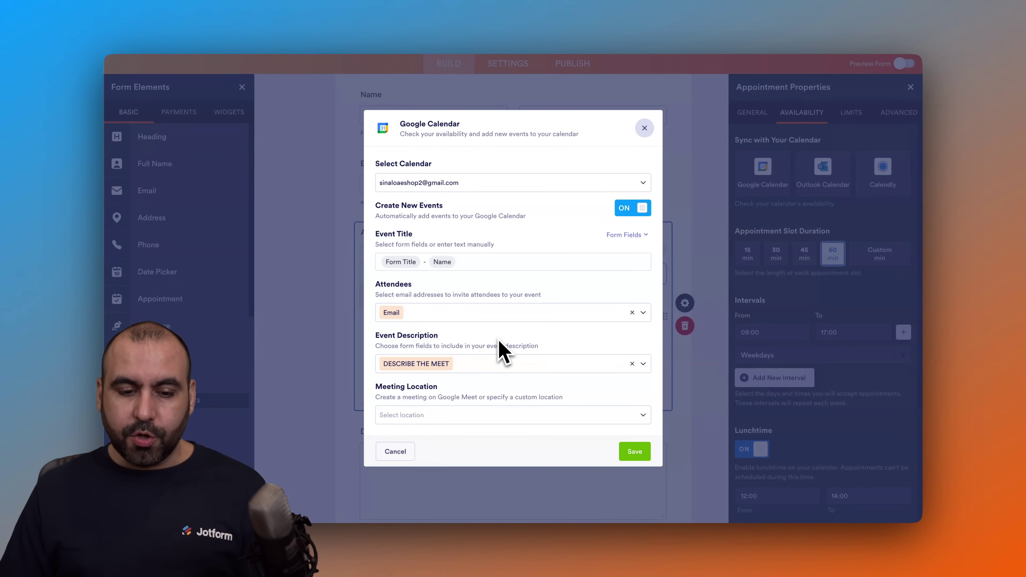
left_click(476, 418)
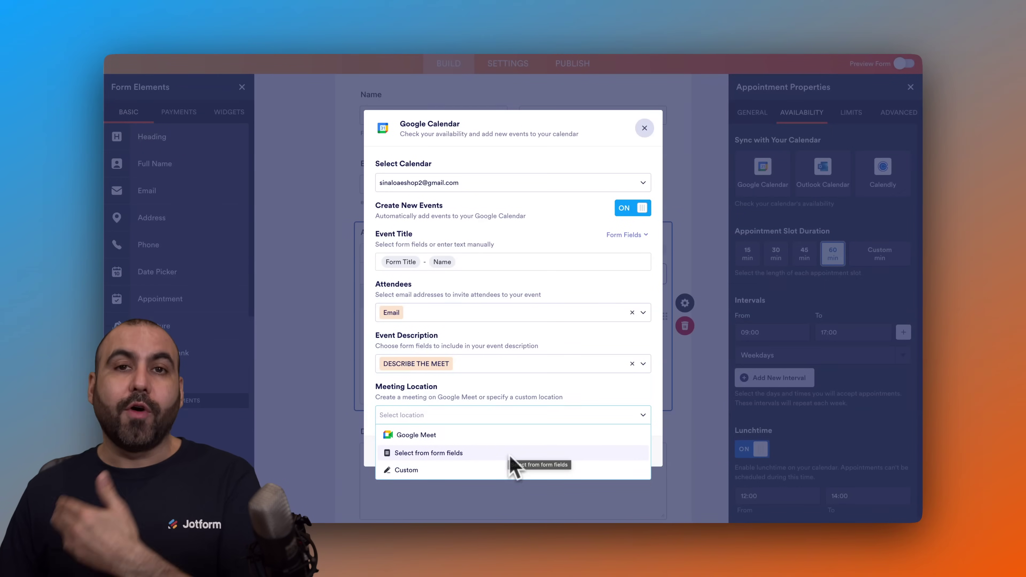
left_click(446, 435)
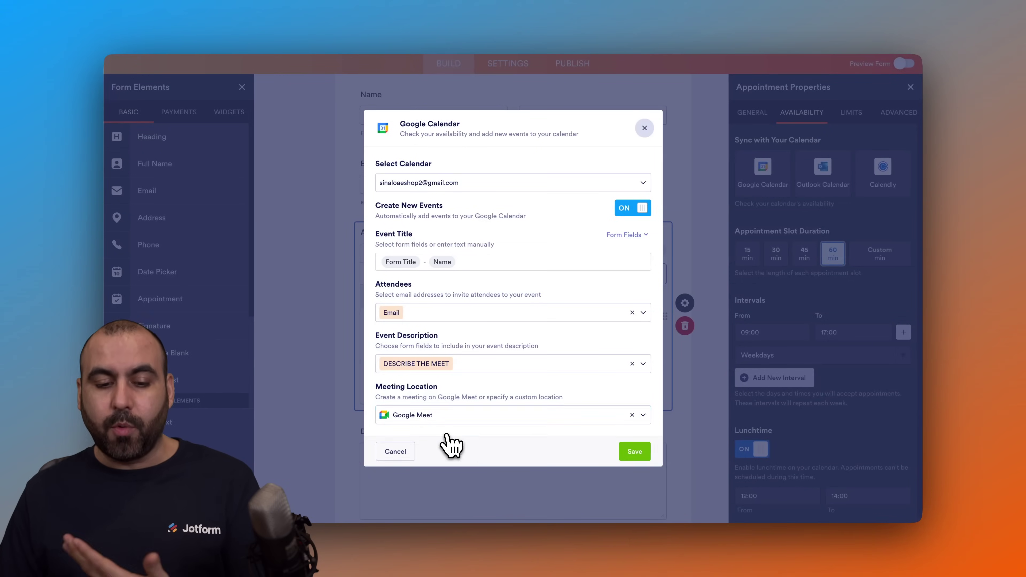
left_click(635, 452)
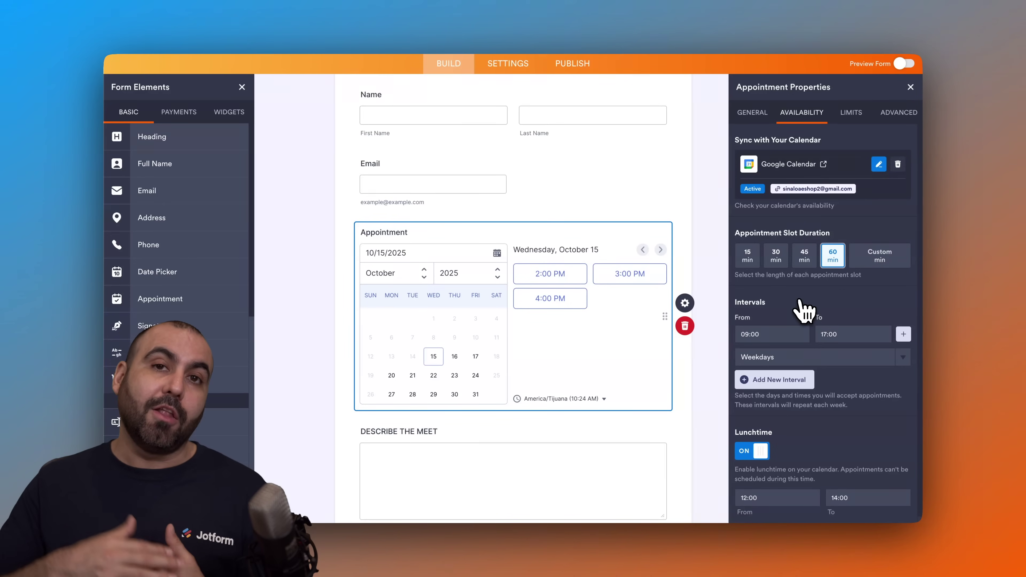
Change the appointment slot duration from 60 to 30 minutes.
left_click(776, 259)
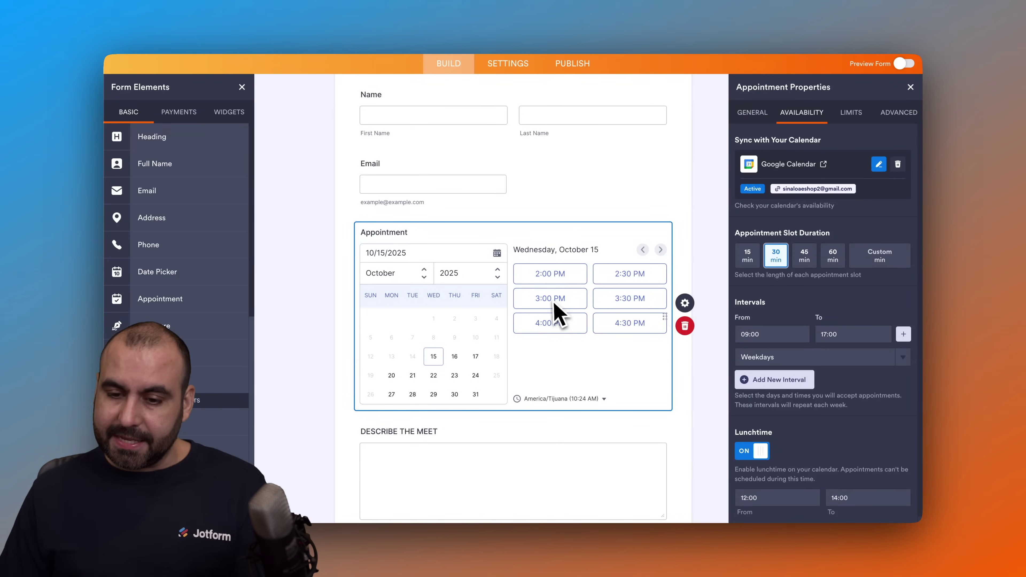
scroll(804, 301, "down", 1)
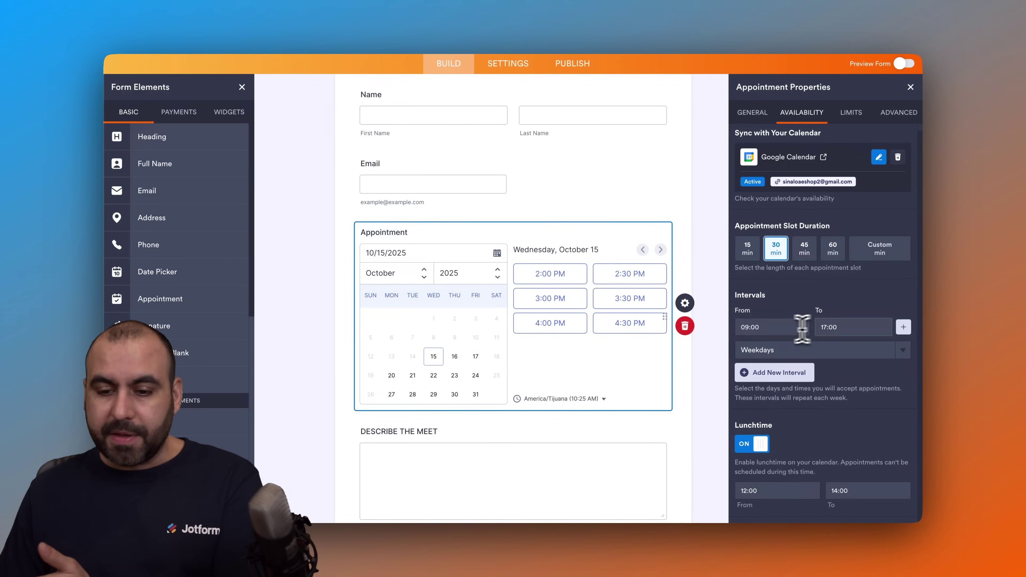
Move the weekday interval start from 09:00 to 10:00, keeping Monday–Friday.
left_click(769, 328)
left_click(753, 344)
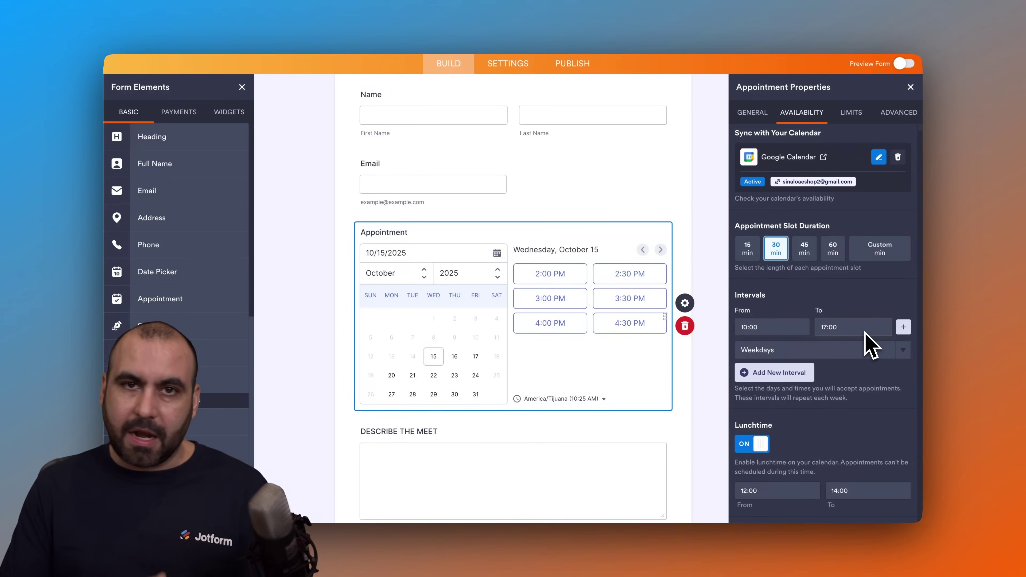
left_click(903, 350)
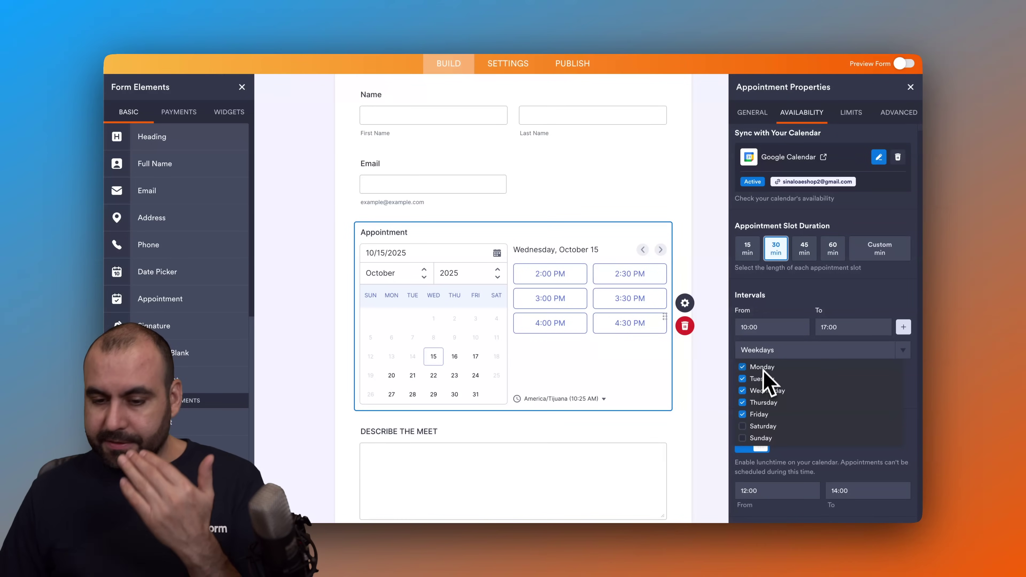
left_click(826, 335)
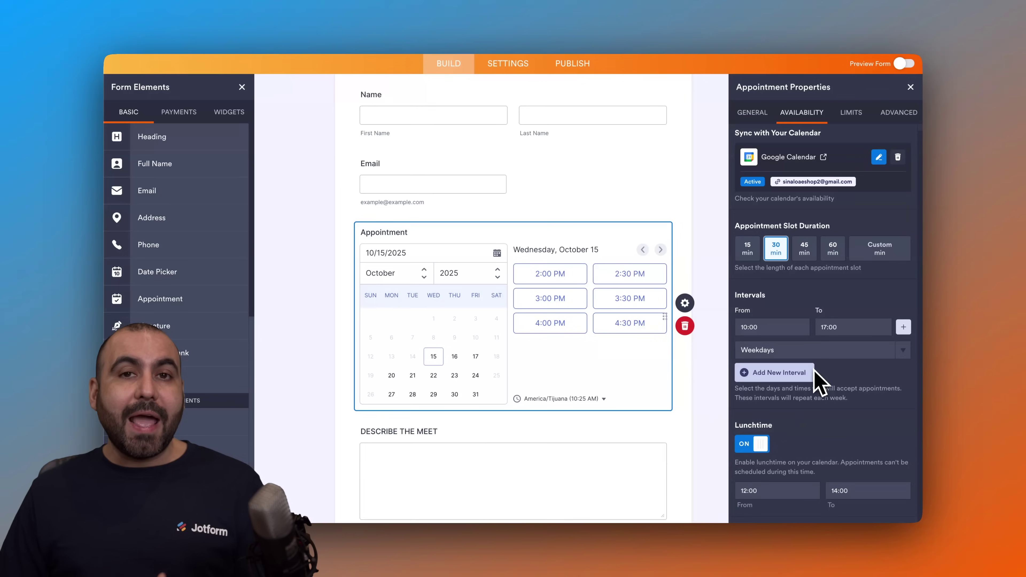
Add a second availability interval, 11:00–13:00 on Saturday only.
left_click(790, 380)
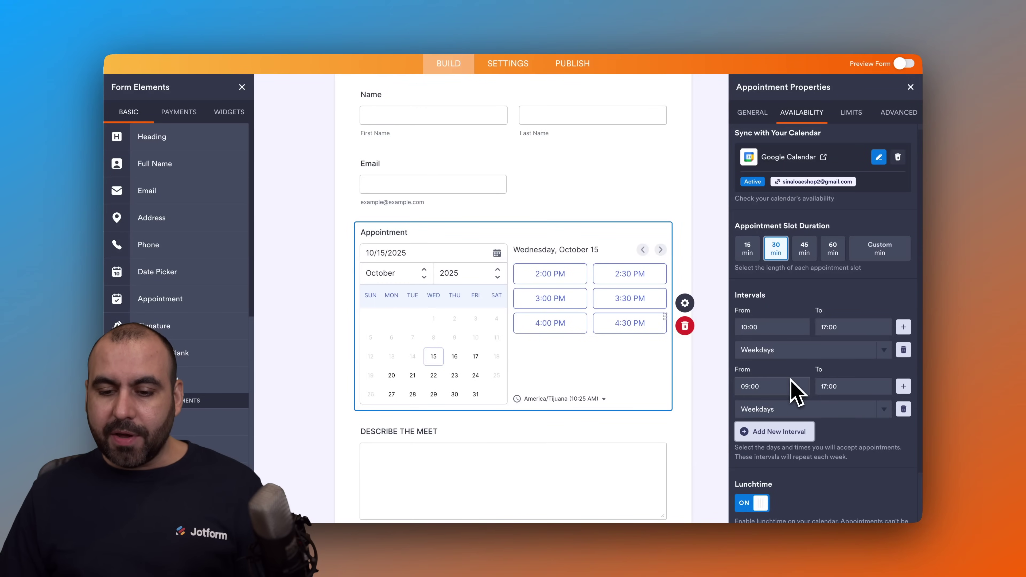
left_click(751, 388)
left_click(753, 403)
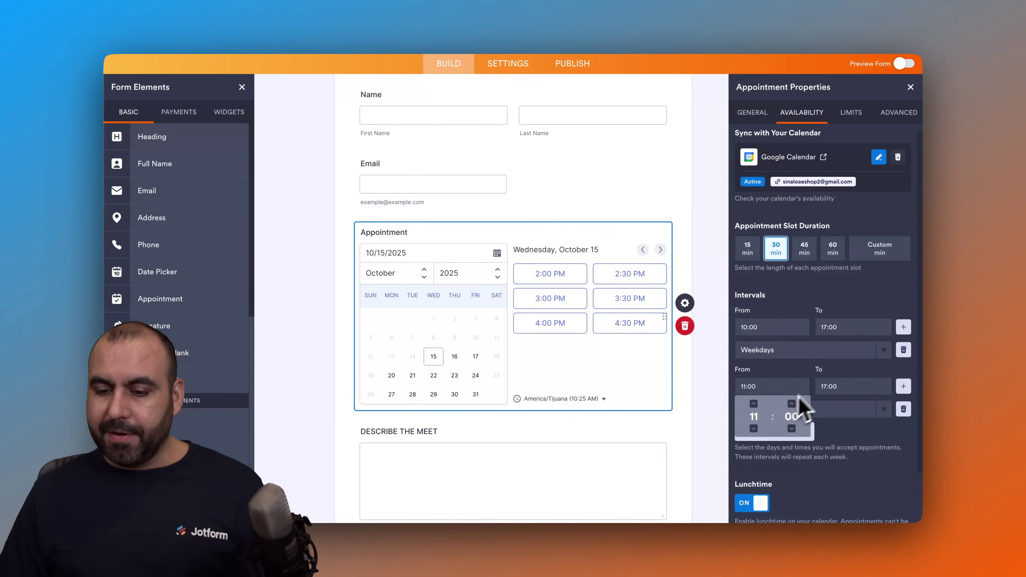
left_click(877, 384)
left_click(835, 427)
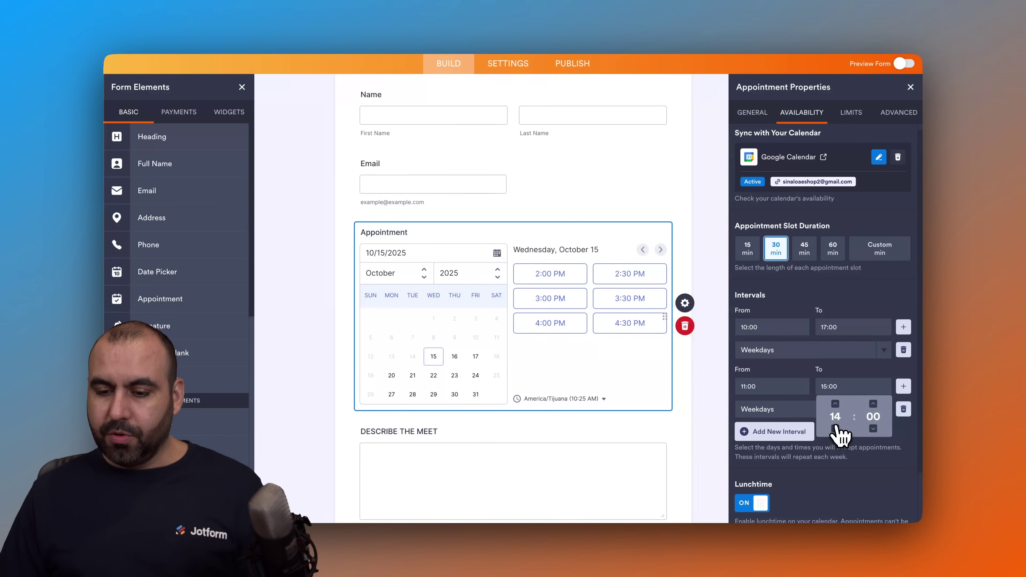
left_click(878, 386)
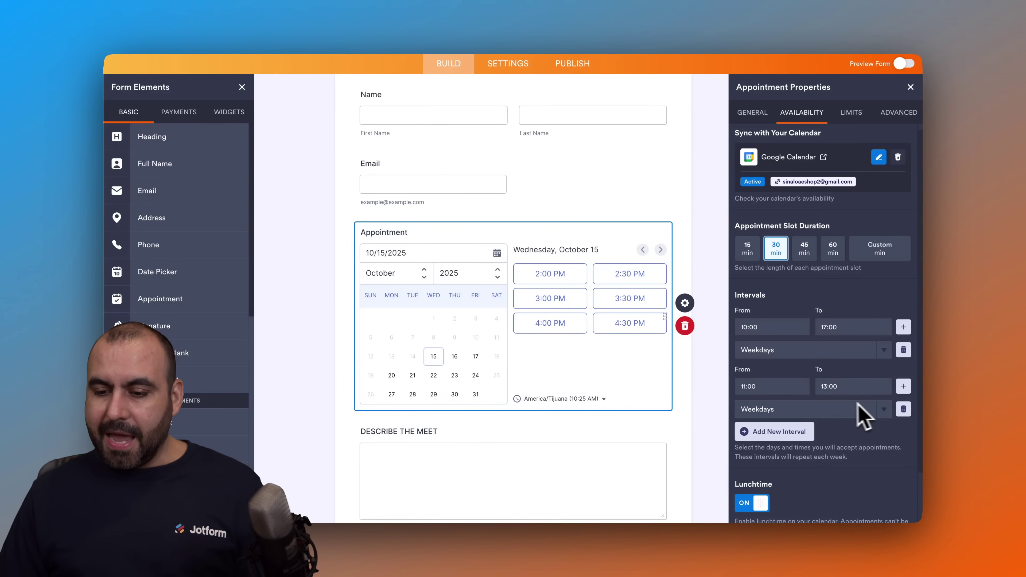
left_click(886, 419)
left_click(742, 361)
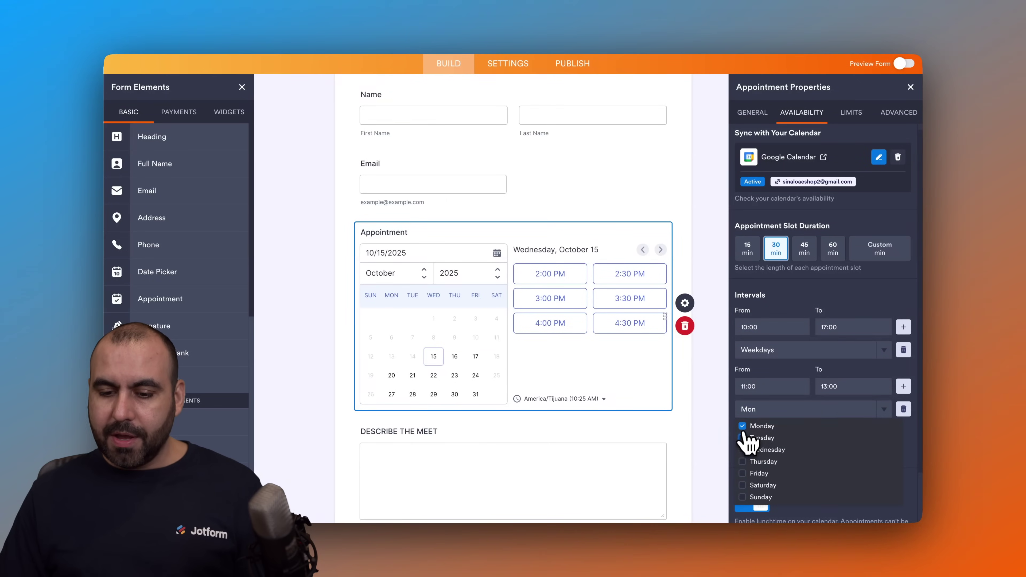
left_click(911, 435)
scroll(833, 463, "down", 2)
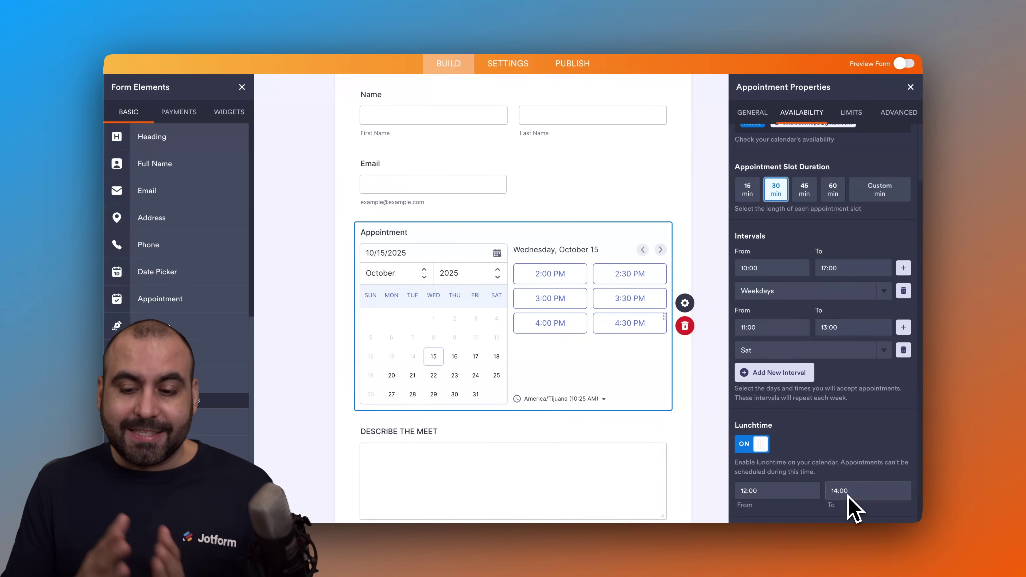
Disable the 12:00–14:00 lunchtime block and show the LIMITS settings.
left_click(751, 447)
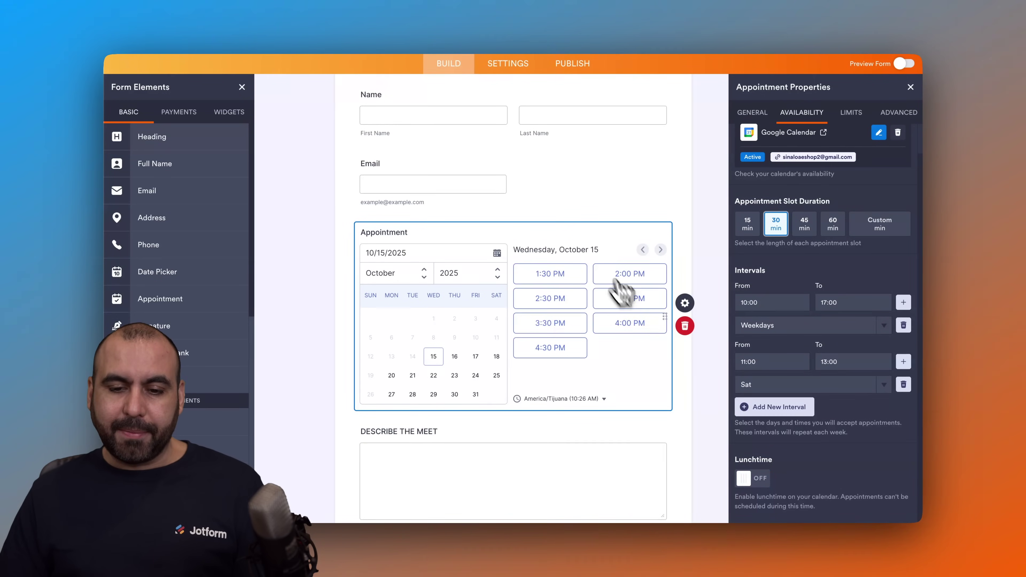
scroll(824, 439, "up", 1)
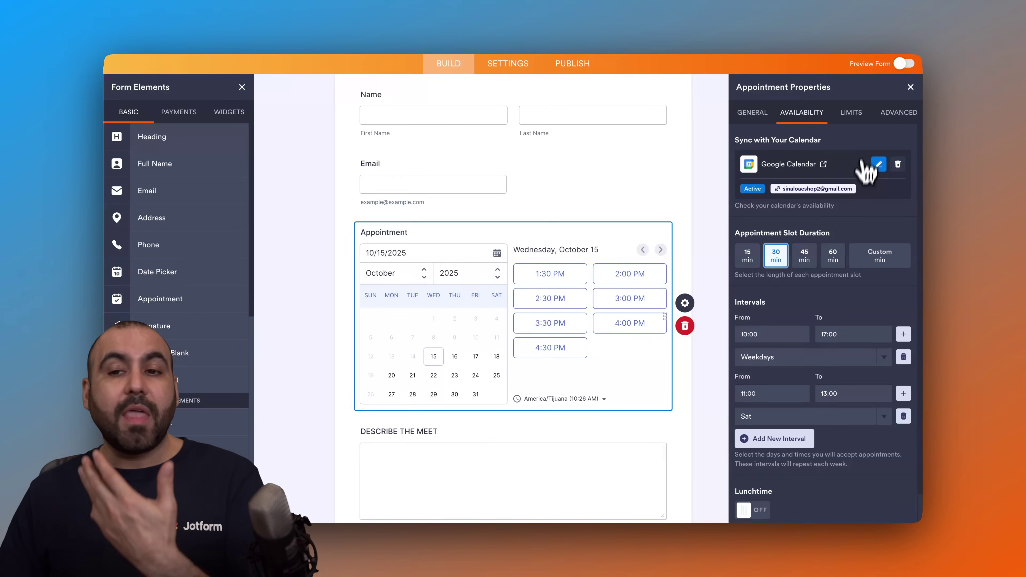
left_click(851, 115)
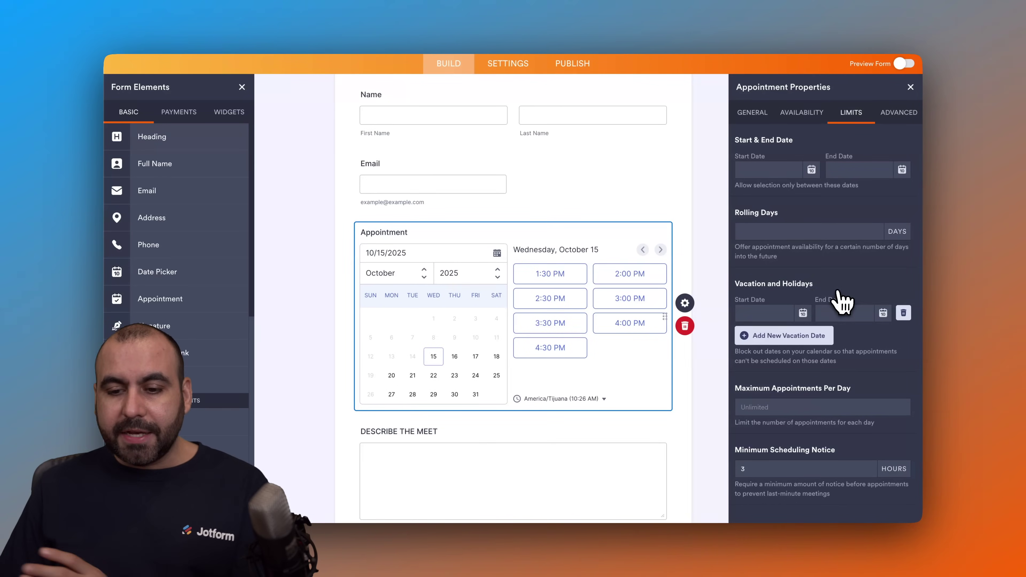
Limit bookings to 4 appointments per day and close the Appointment properties.
left_click(791, 307)
left_click(833, 279)
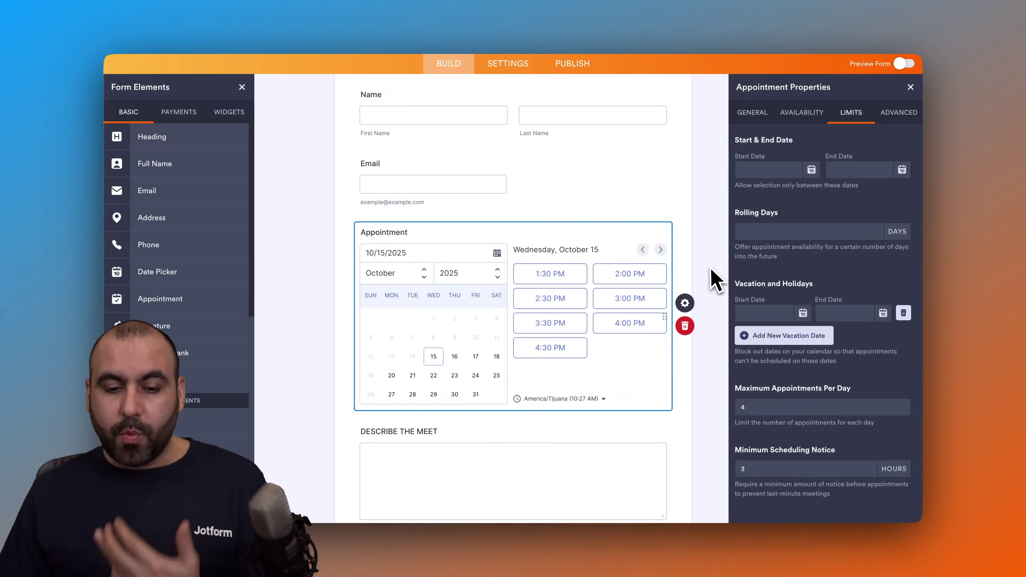
left_click(714, 281)
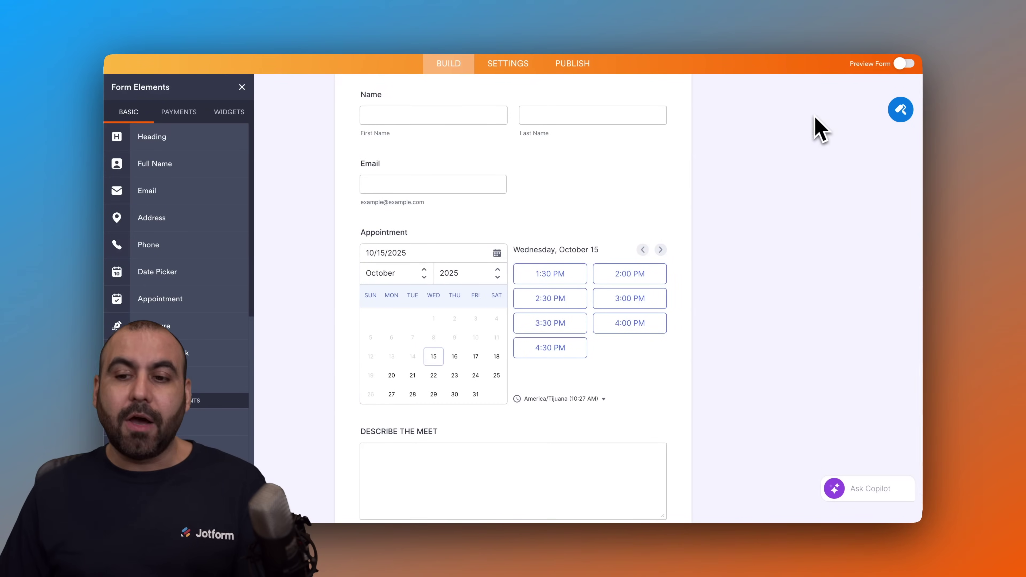
In preview, auto-fill sample answers and submit a booking for Thursday, October 16 at 12:00 PM.
left_click(911, 63)
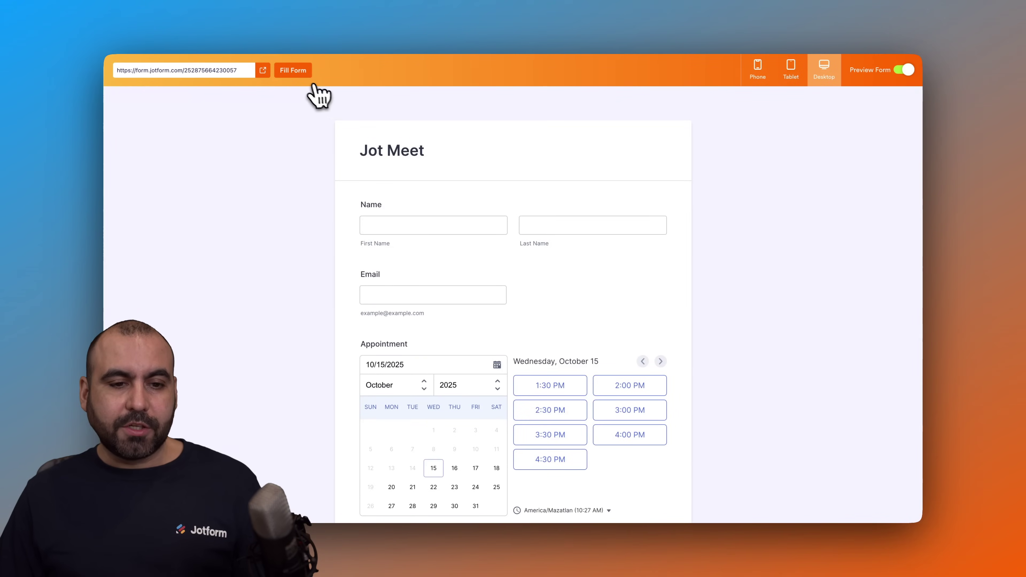
left_click(302, 74)
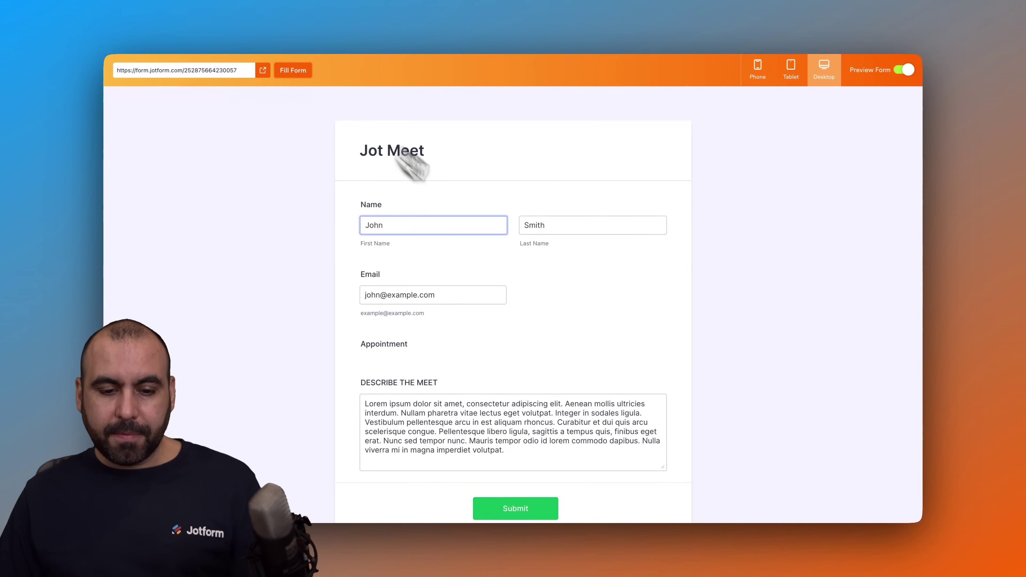
scroll(538, 164, "down", 5)
left_click(454, 290)
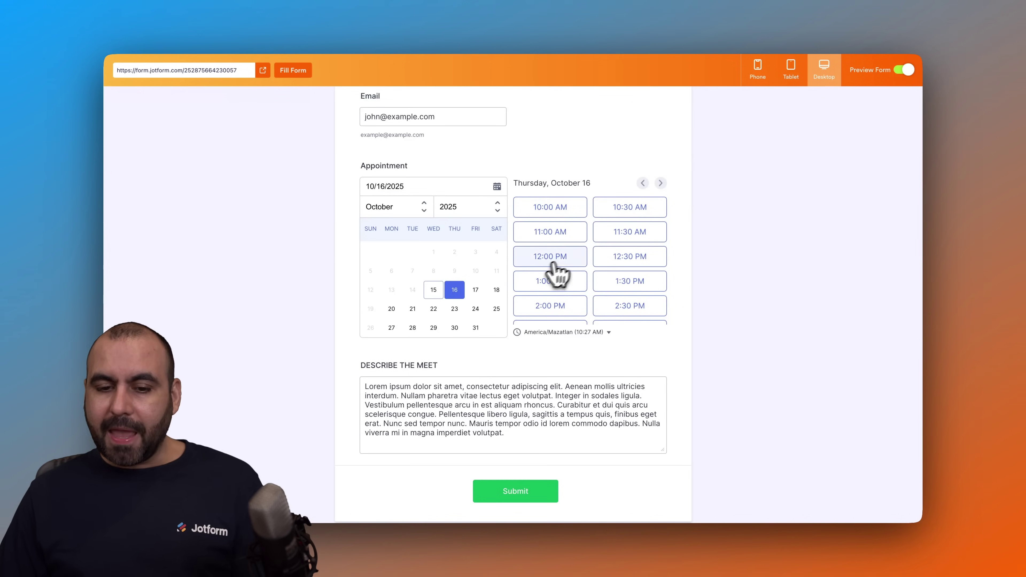
left_click(565, 258)
scroll(568, 343, "down", 2)
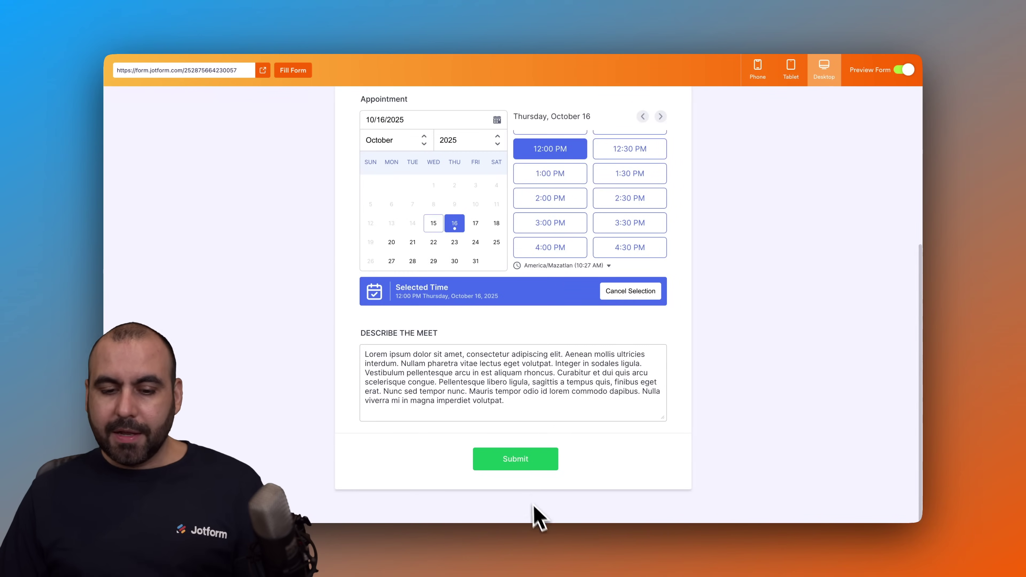
left_click(541, 469)
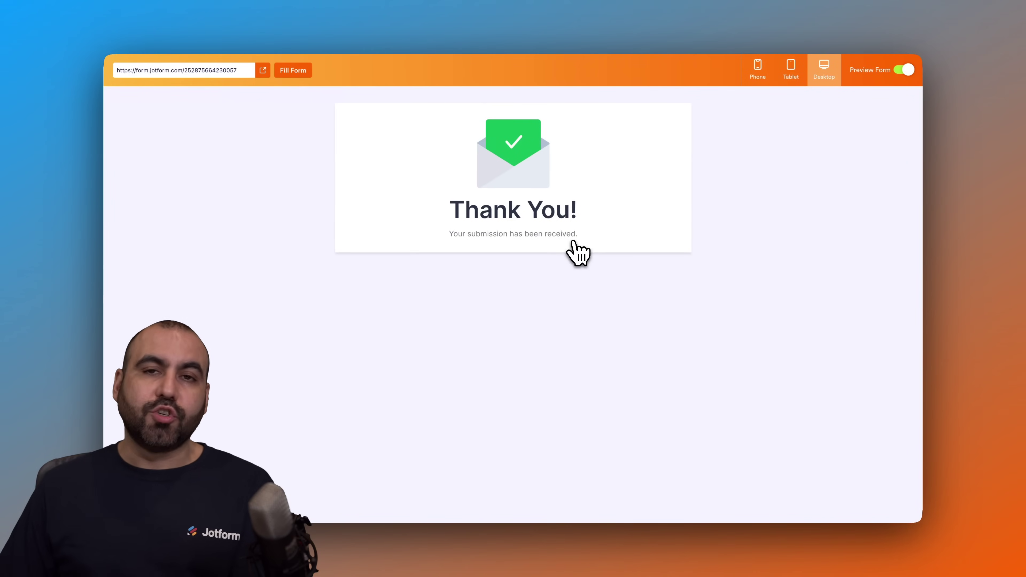
left_click(825, 37)
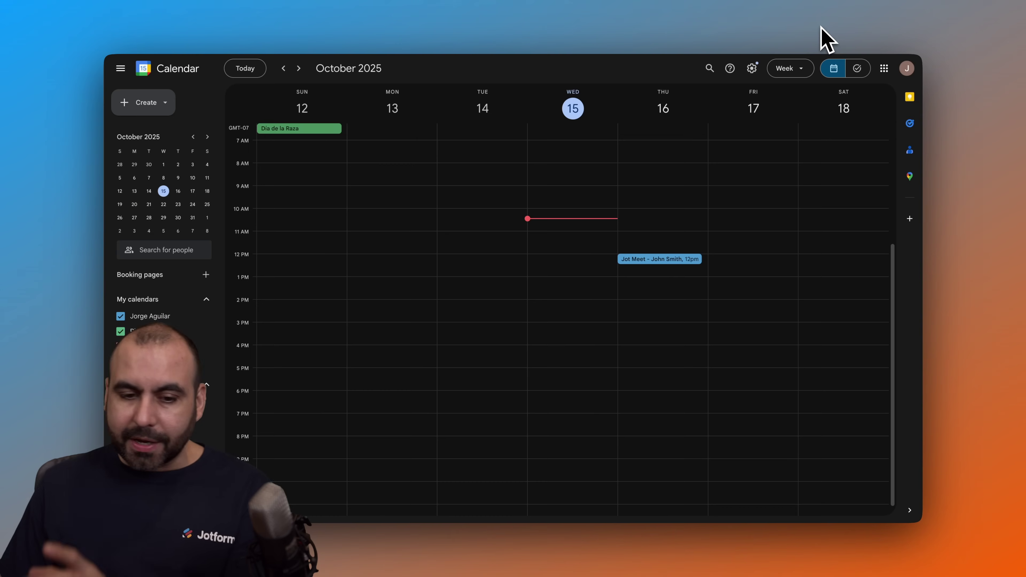
Inspect the Thursday Jot Meet event's Meet link, guest and description, then close its details.
left_click(657, 271)
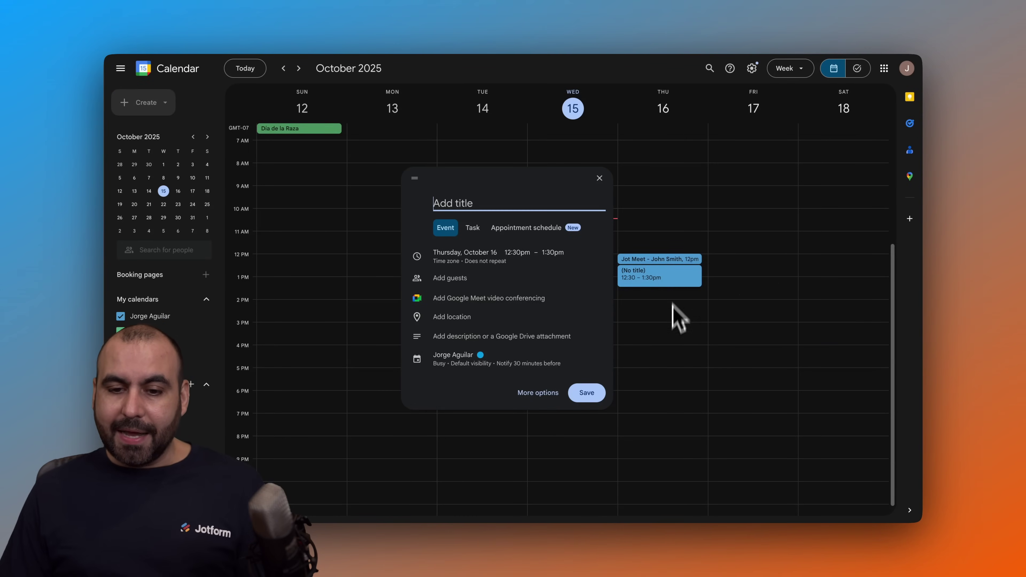
mouse_move(634, 269)
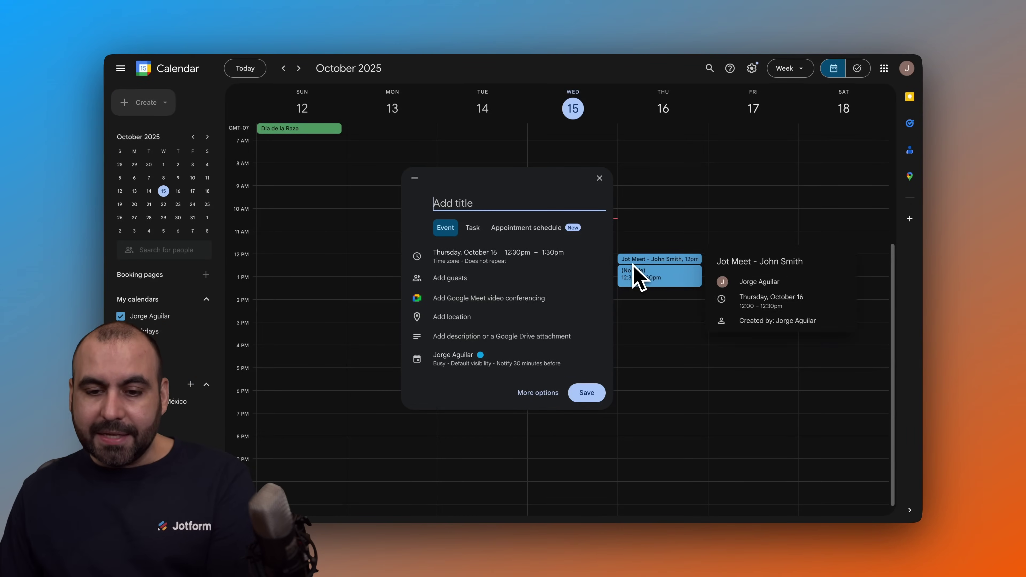
left_click(682, 260)
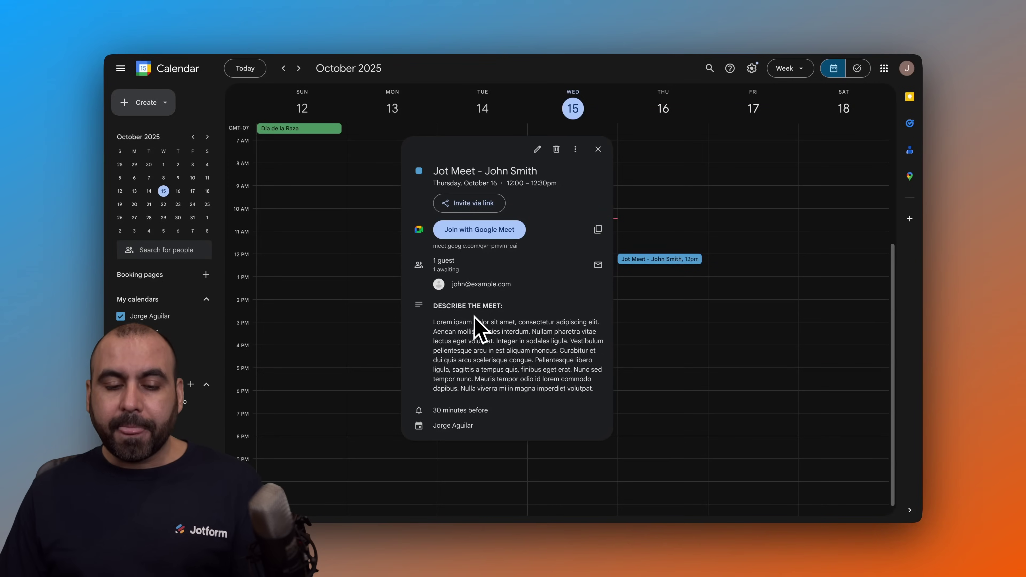
left_click_drag(434, 324, 568, 389)
left_click(571, 389)
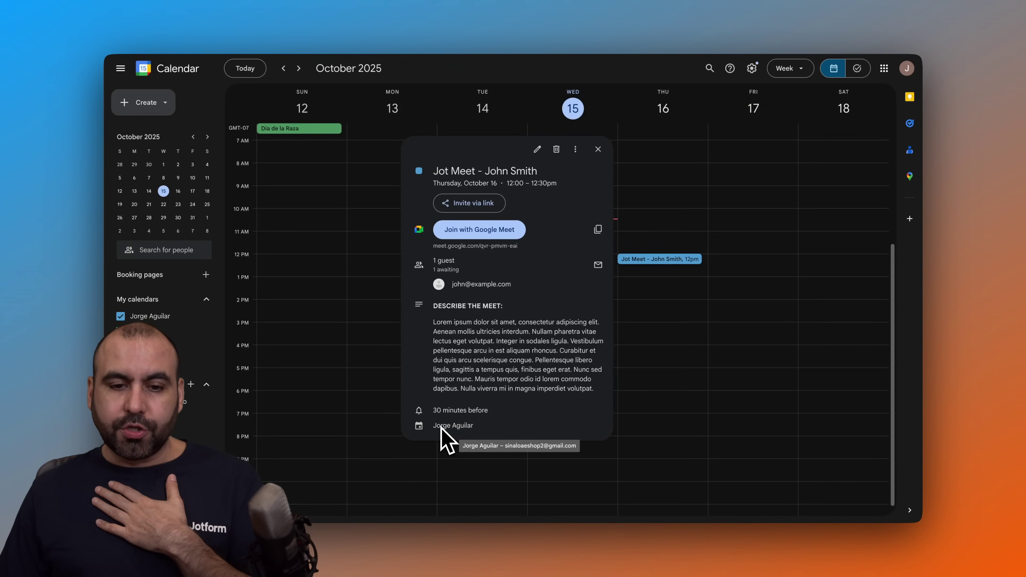
key("Escape")
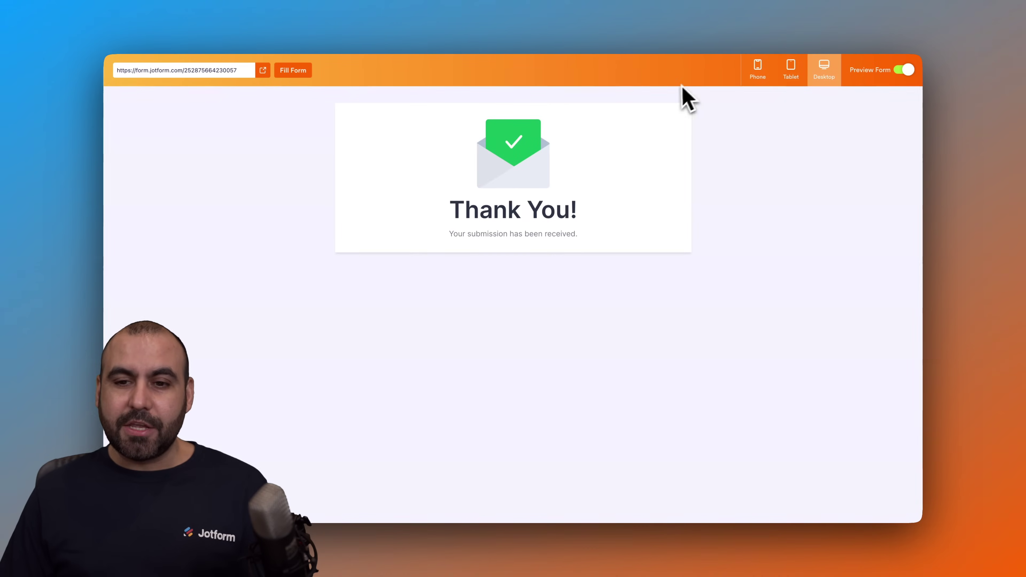
Leave preview and go to the form's Settings > Integrations page.
left_click(904, 71)
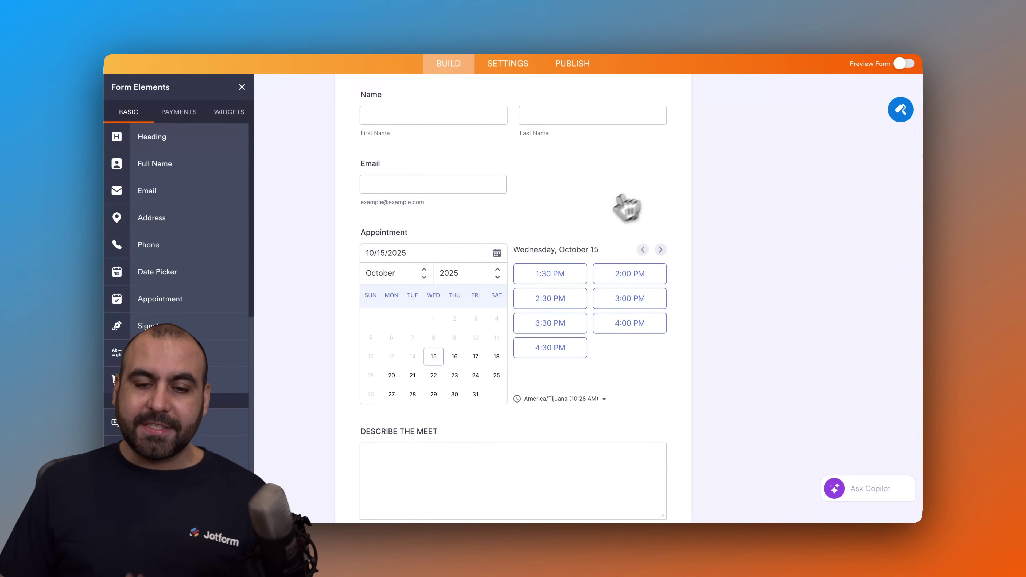
scroll(607, 402, "up", 5)
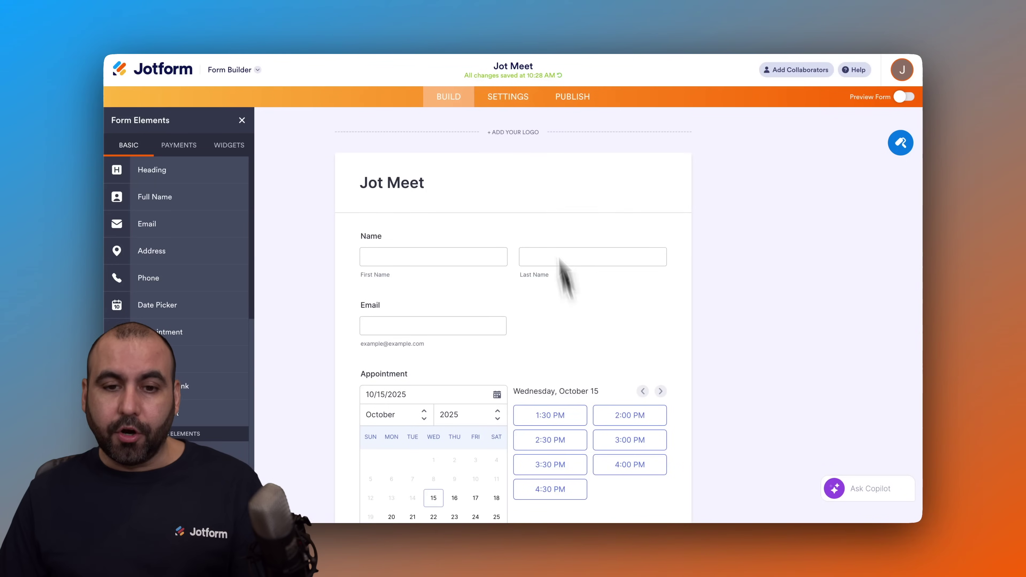
left_click(518, 102)
left_click(174, 293)
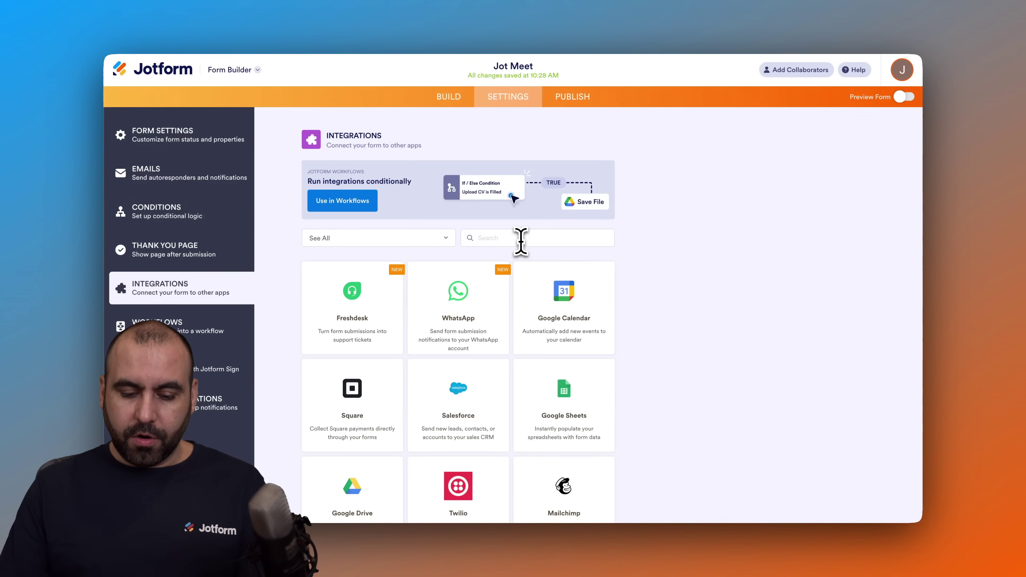
Search 'googl', choose Google Calendar with 'Create Event with Google Meet', and continue.
left_click(521, 242)
type("googl")
left_click(561, 308)
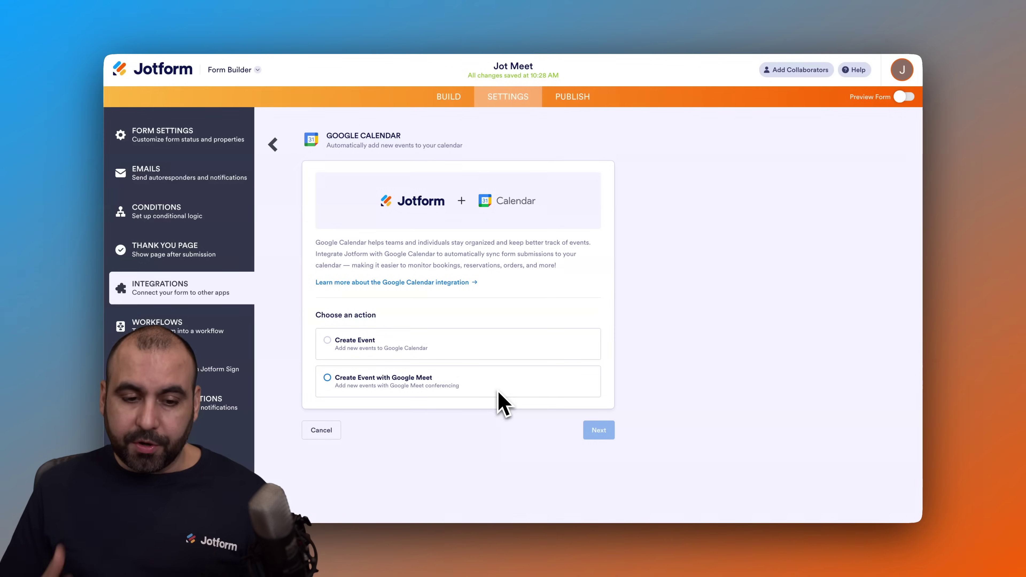
left_click(379, 386)
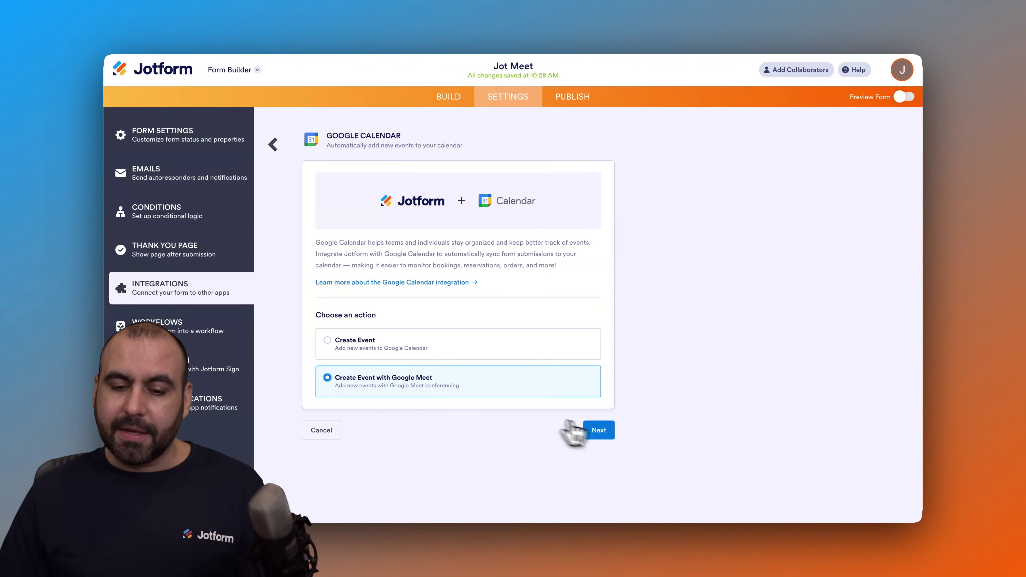
left_click(592, 430)
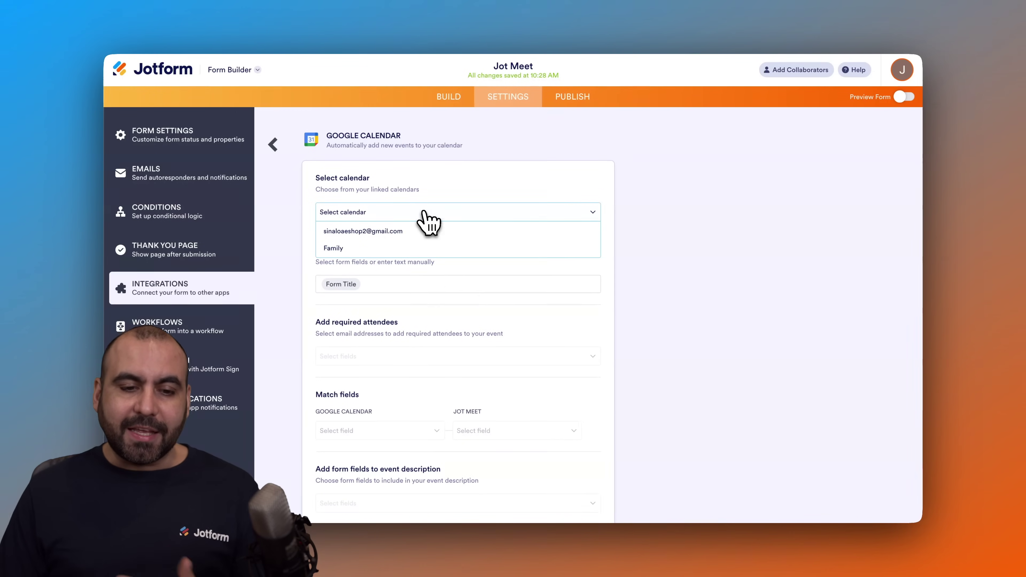
Select the linked account's calendar and add the Name and Form ID fields to the meeting title.
left_click(408, 231)
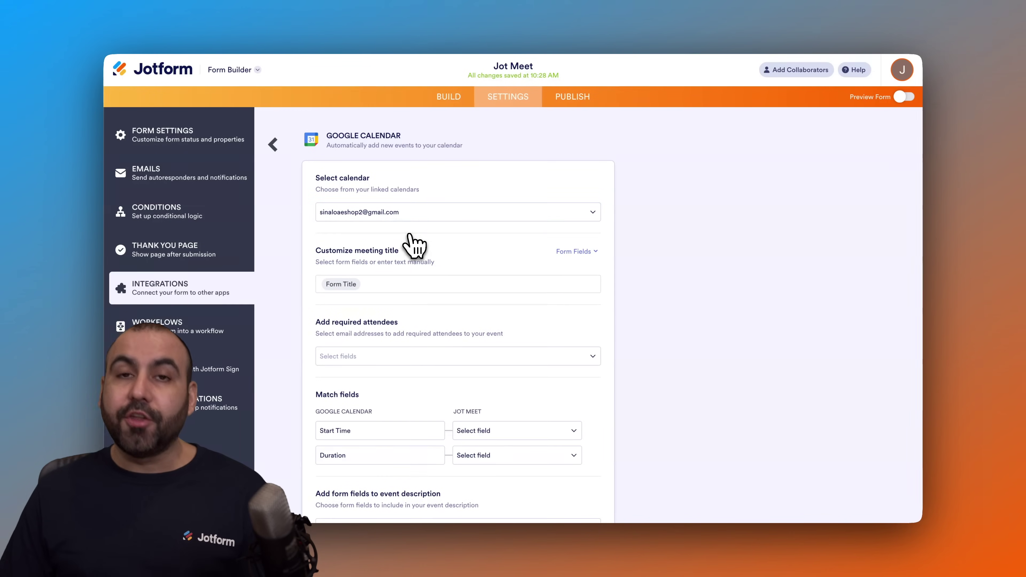
scroll(406, 237, "down", 3)
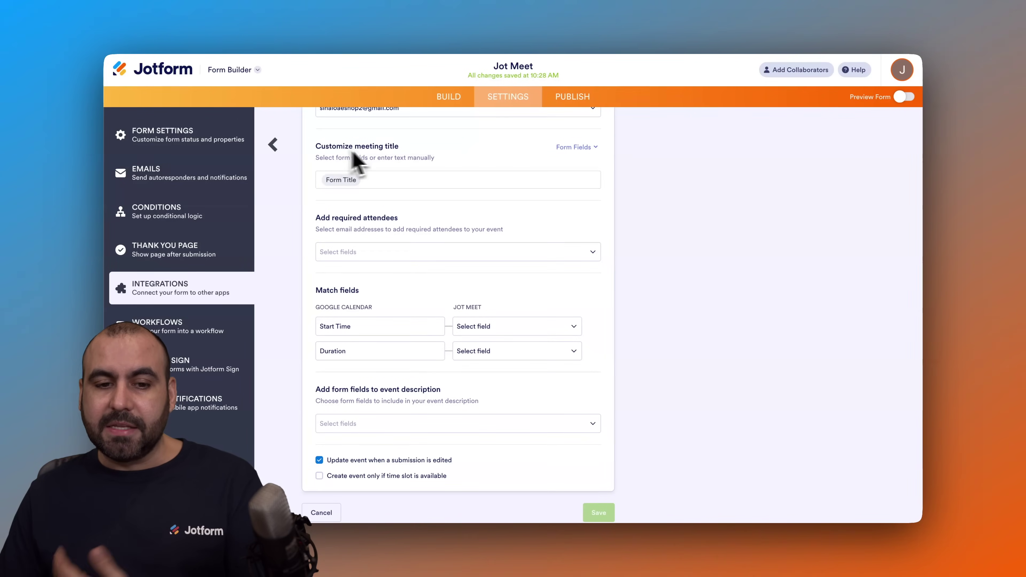
left_click(408, 180)
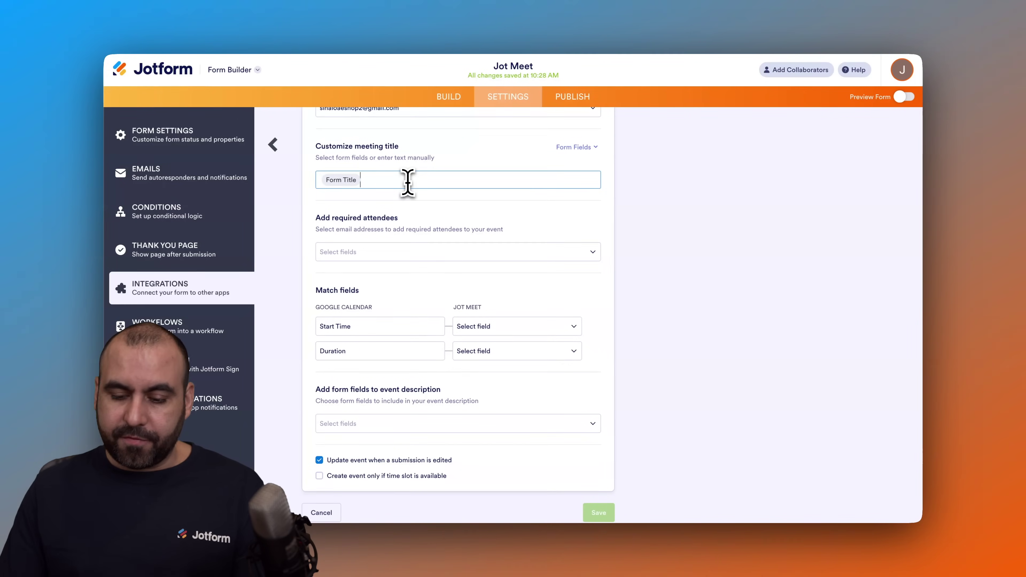
left_click(580, 149)
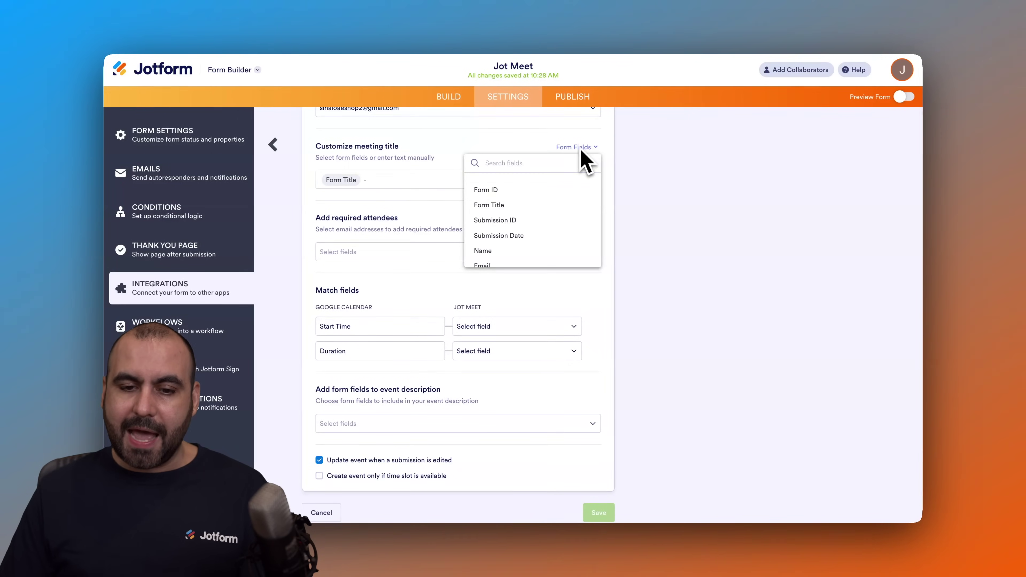
left_click(512, 251)
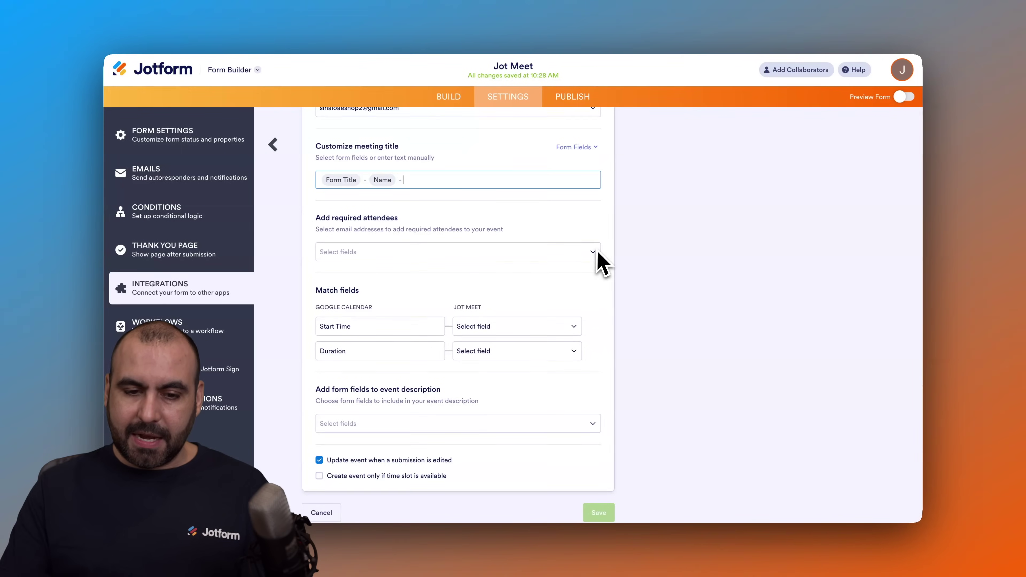
right_click(594, 148)
left_click(578, 149)
left_click(578, 149)
left_click(522, 194)
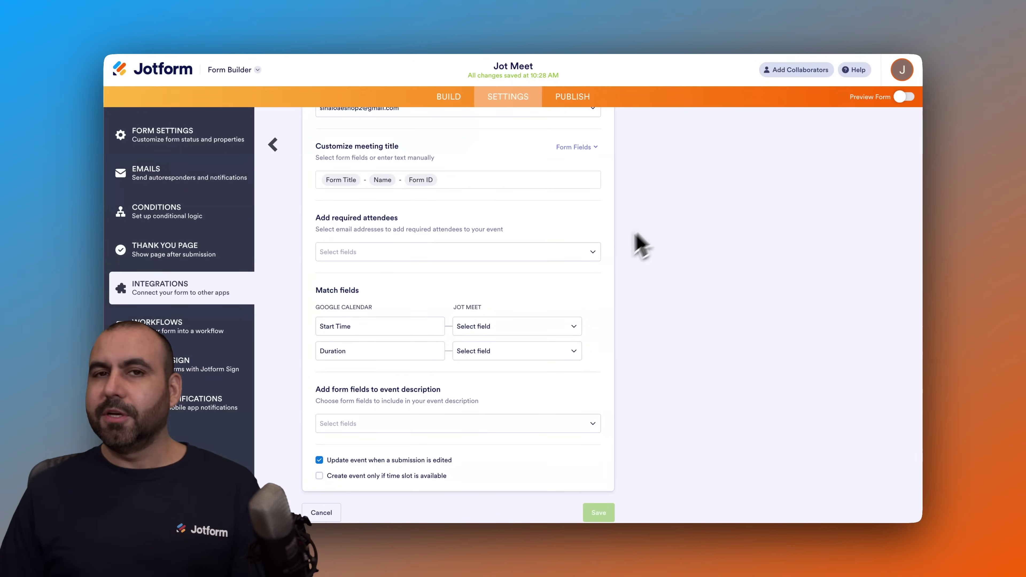
Add the Email field as the meeting's required attendee.
scroll(593, 264, "down", 2)
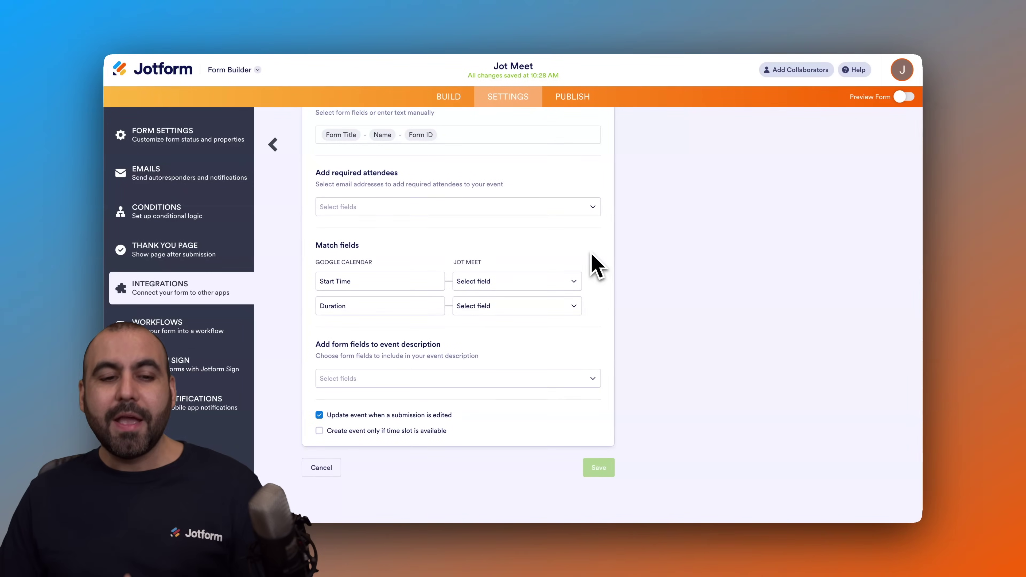
left_click(429, 210)
left_click(431, 227)
left_click(447, 186)
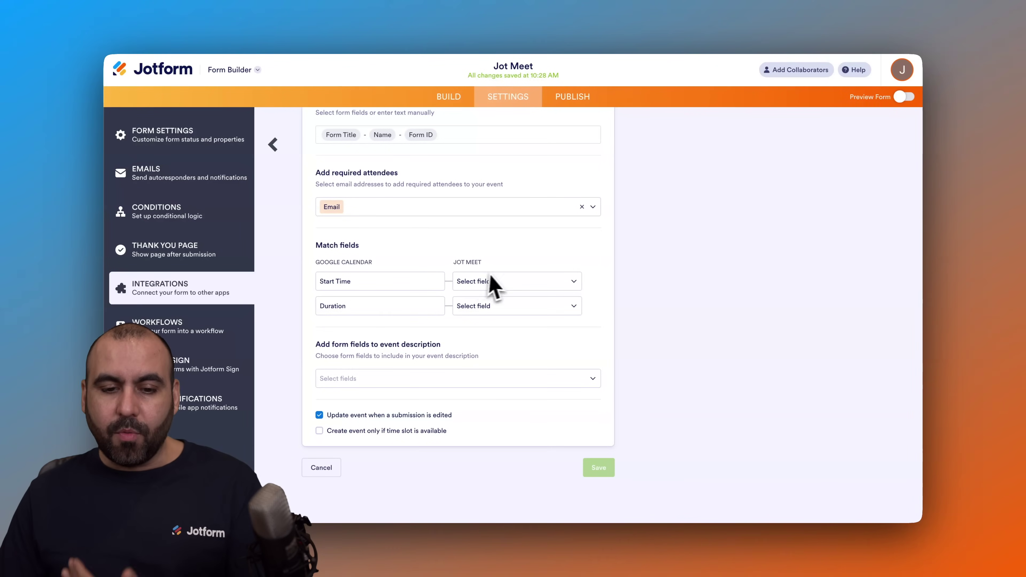
Map start time to Appointment, duration to Appointment - Duration, add DESCRIBE THE MEET, and save the action.
left_click(497, 283)
left_click(512, 320)
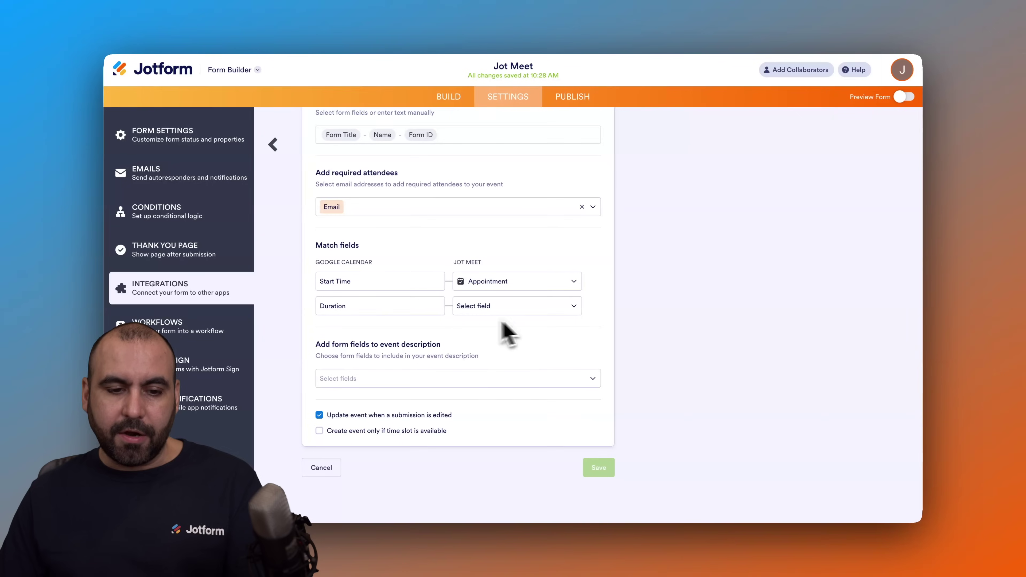
left_click(501, 307)
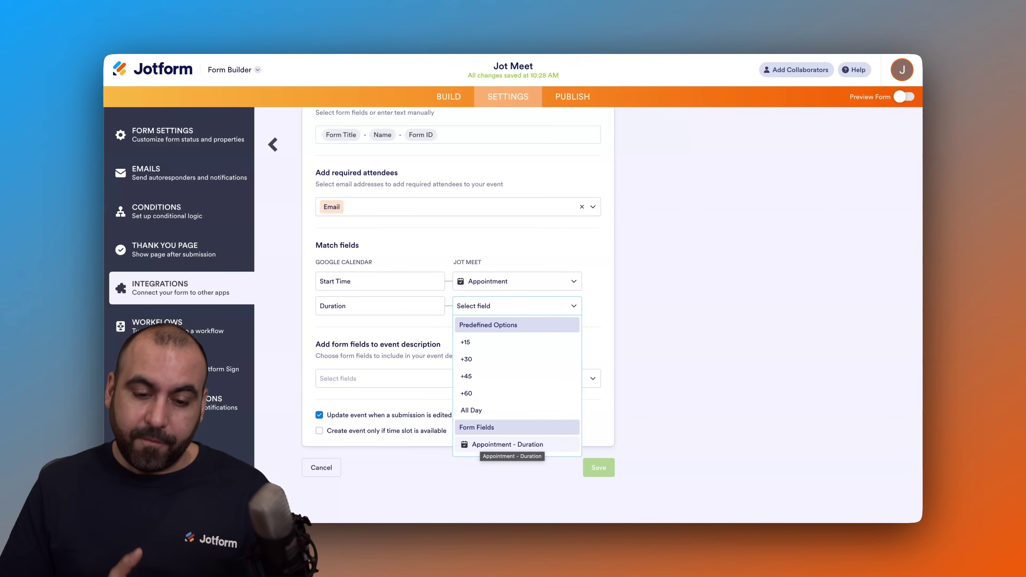
left_click(481, 445)
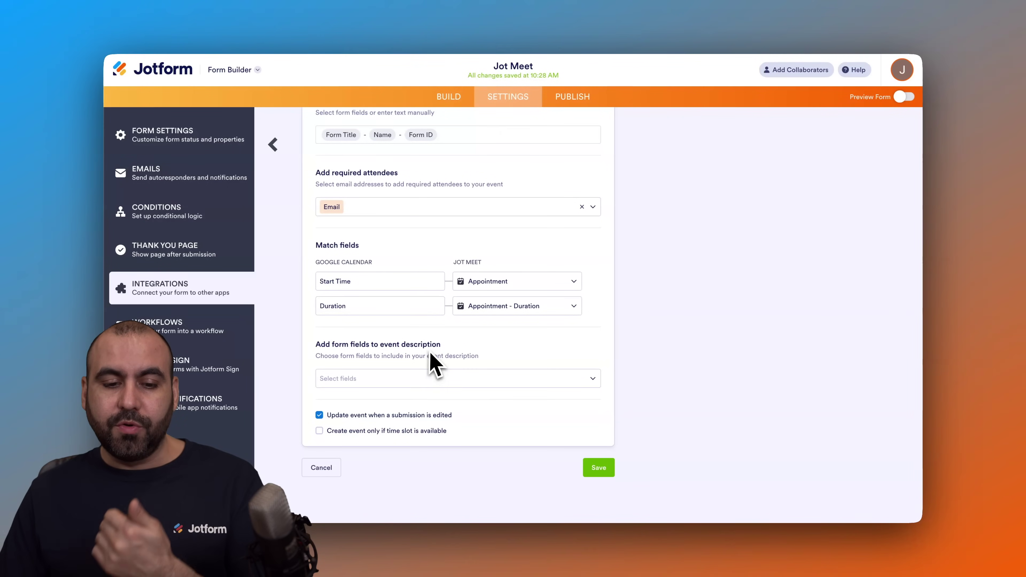
left_click(450, 380)
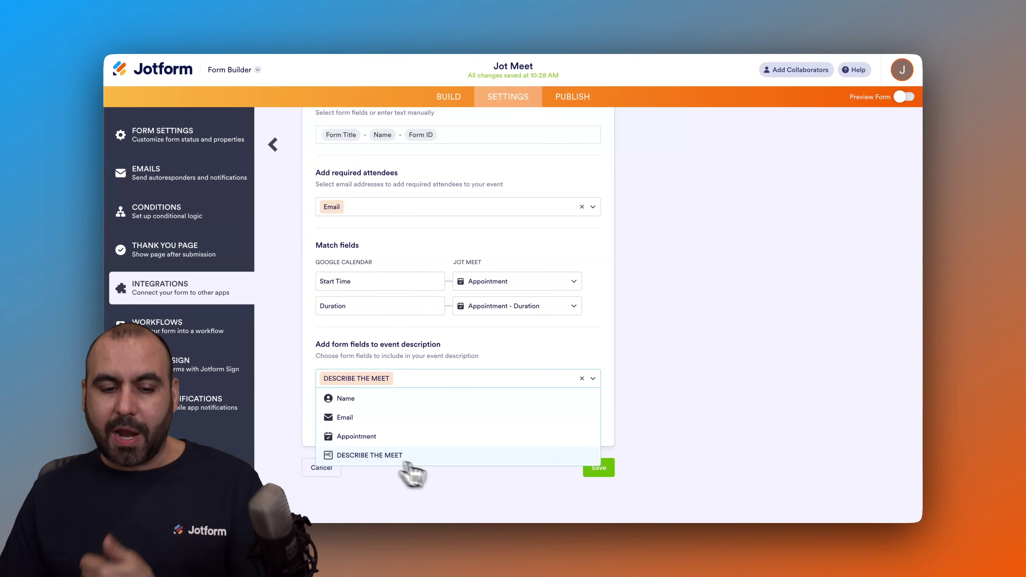
left_click(480, 485)
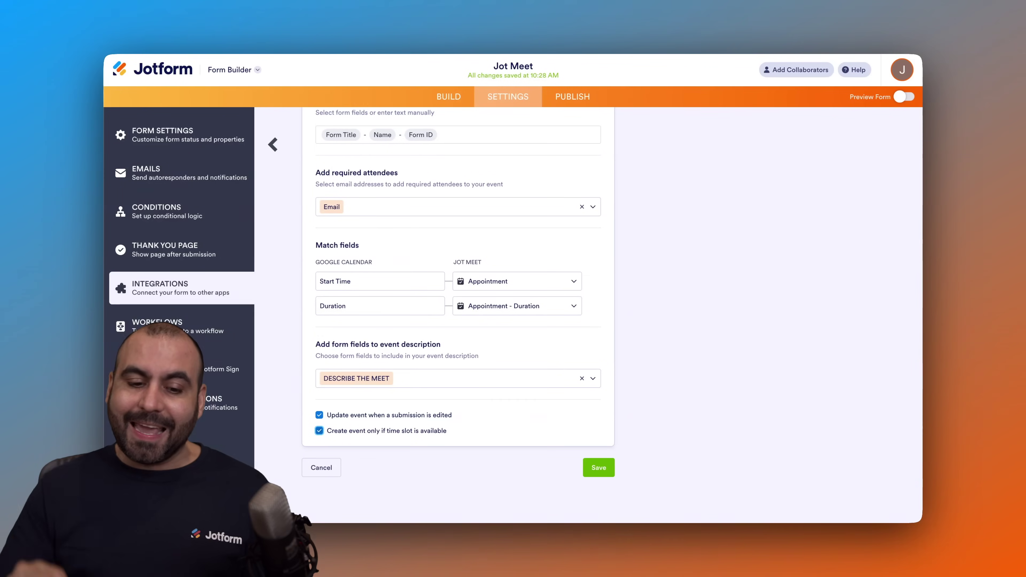
left_click(597, 470)
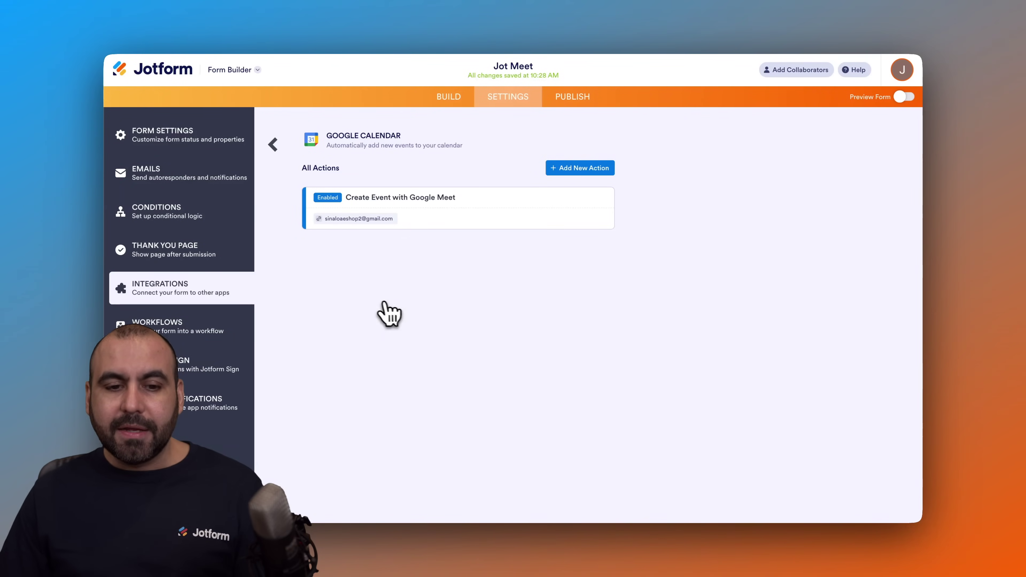
Delete the Appointment field's Google Calendar availability sync and switch the form into preview.
left_click(278, 143)
left_click(455, 101)
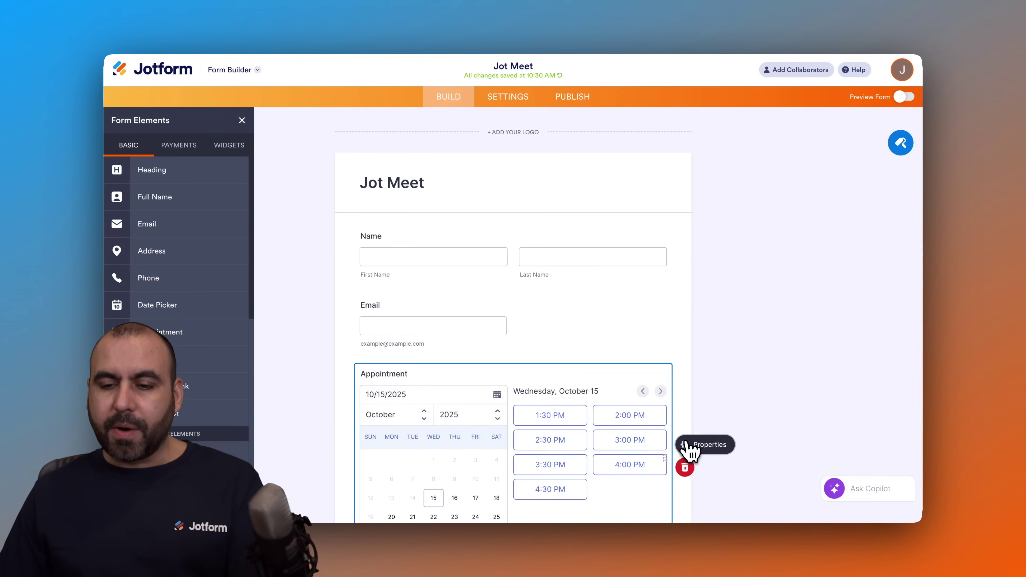
left_click(685, 445)
left_click(897, 198)
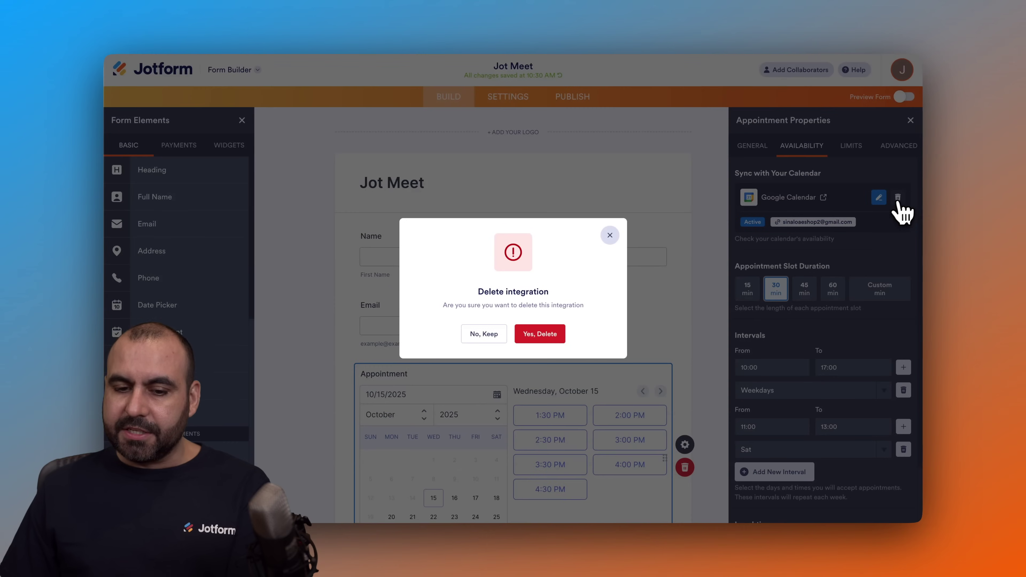
left_click(539, 335)
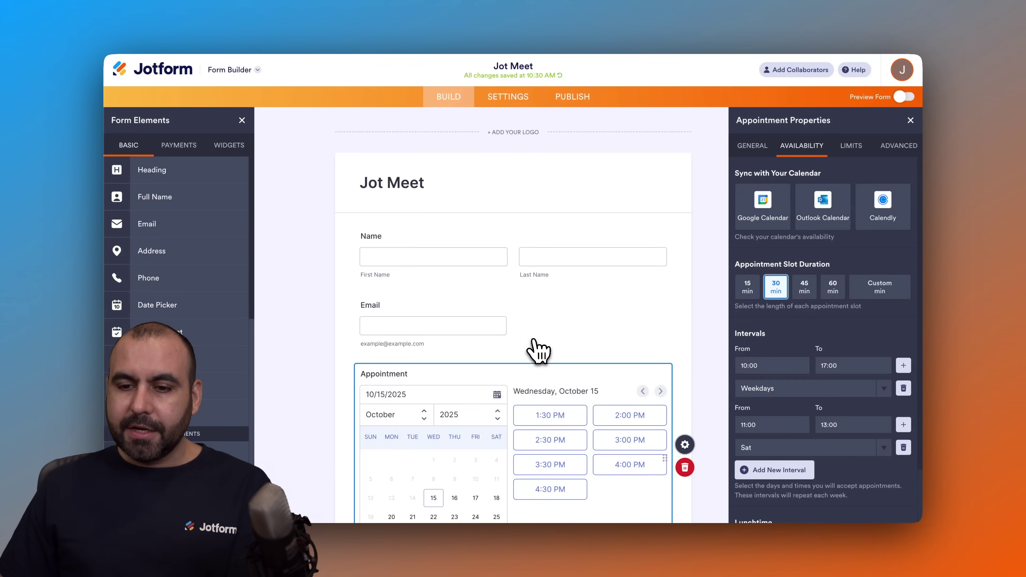
left_click(910, 120)
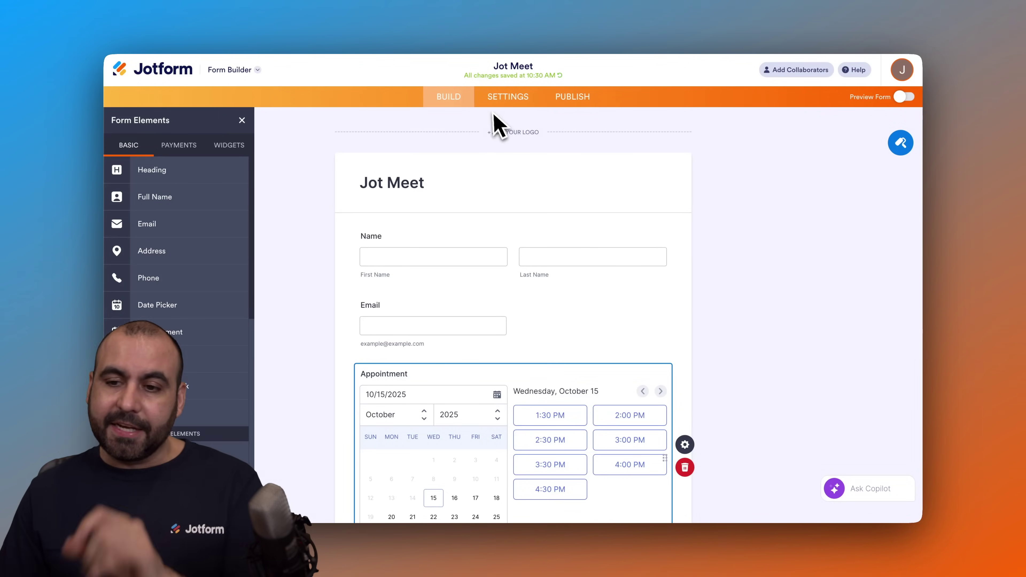
left_click(901, 97)
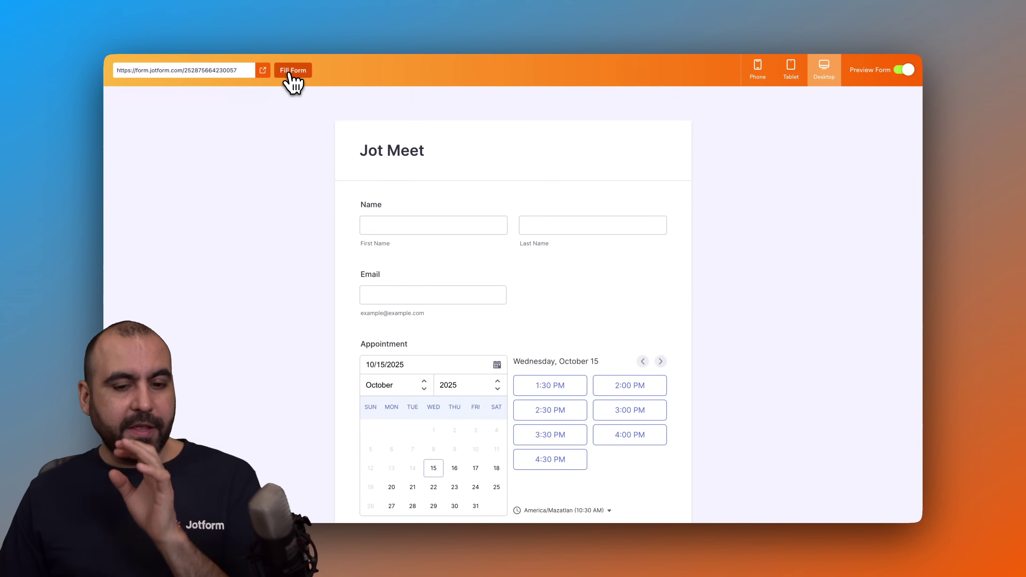
Auto-fill the preview and submit a booking for Friday, October 17 at 11:00 AM.
left_click(293, 72)
scroll(497, 244, "down", 3)
scroll(500, 264, "down", 1)
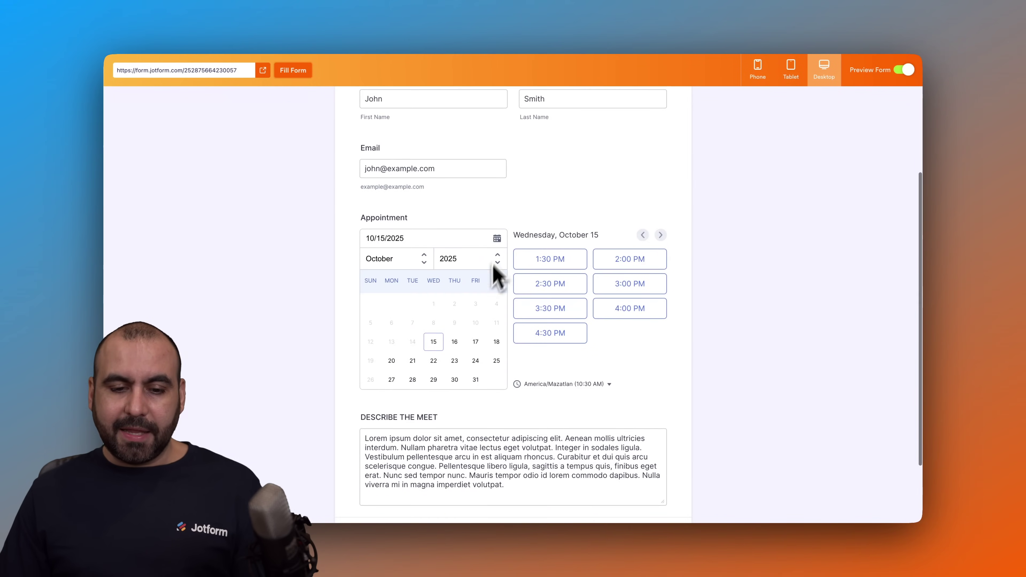
left_click(476, 342)
left_click(549, 285)
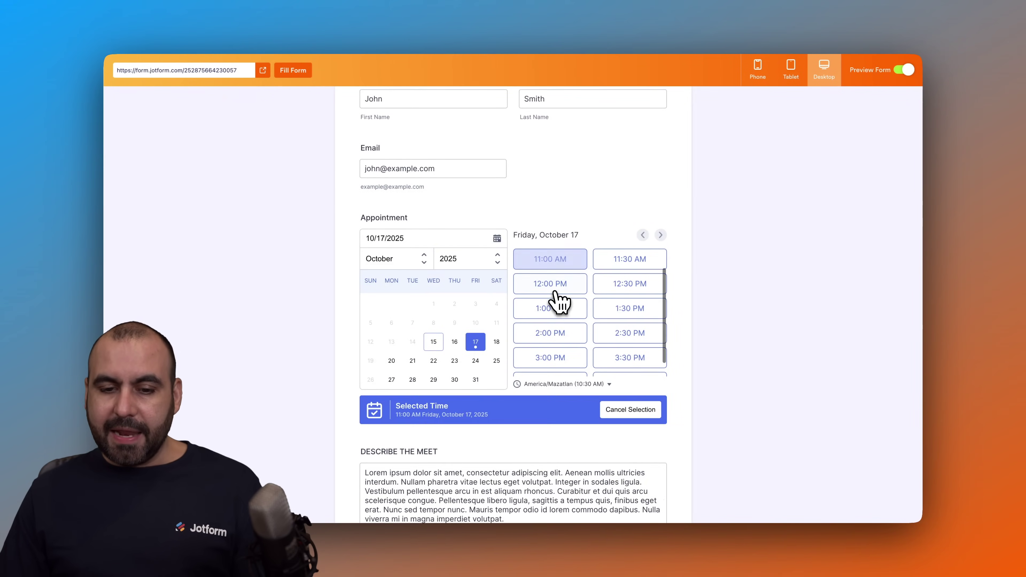
scroll(585, 364, "down", 3)
left_click(550, 464)
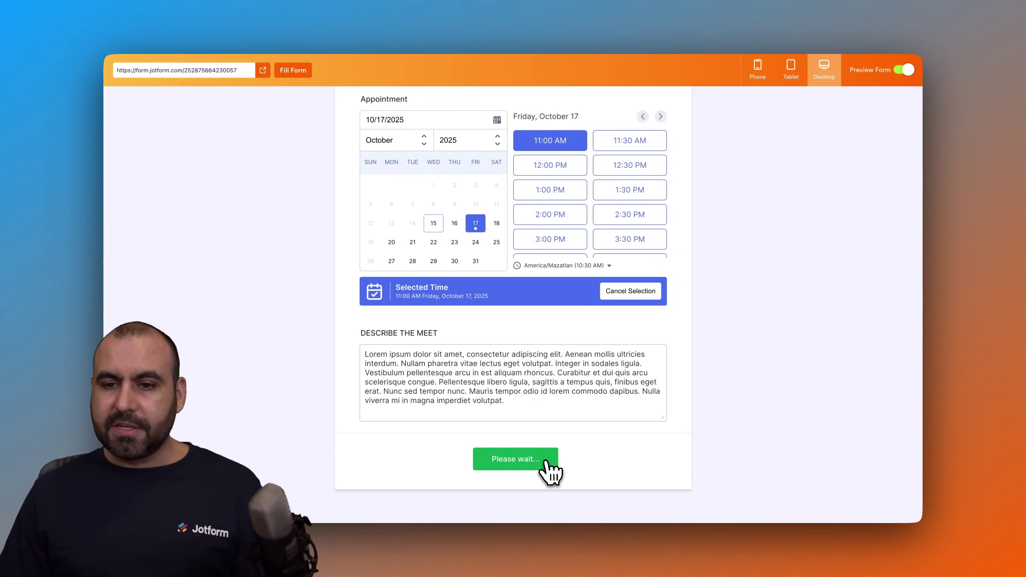
left_click(842, 30)
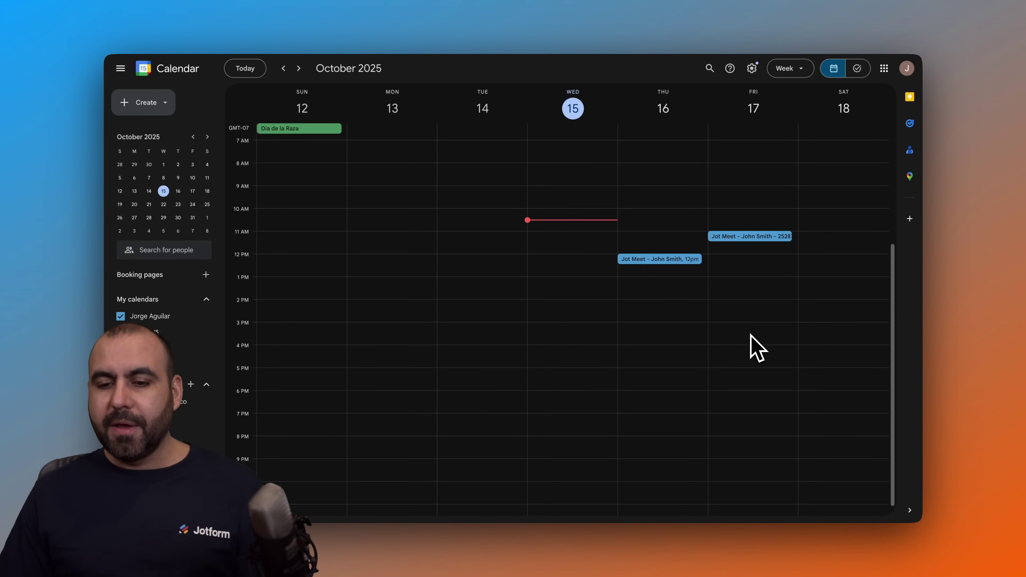
Open the Friday 17, 11 AM Jot Meet event's details in Google Calendar.
left_click(752, 238)
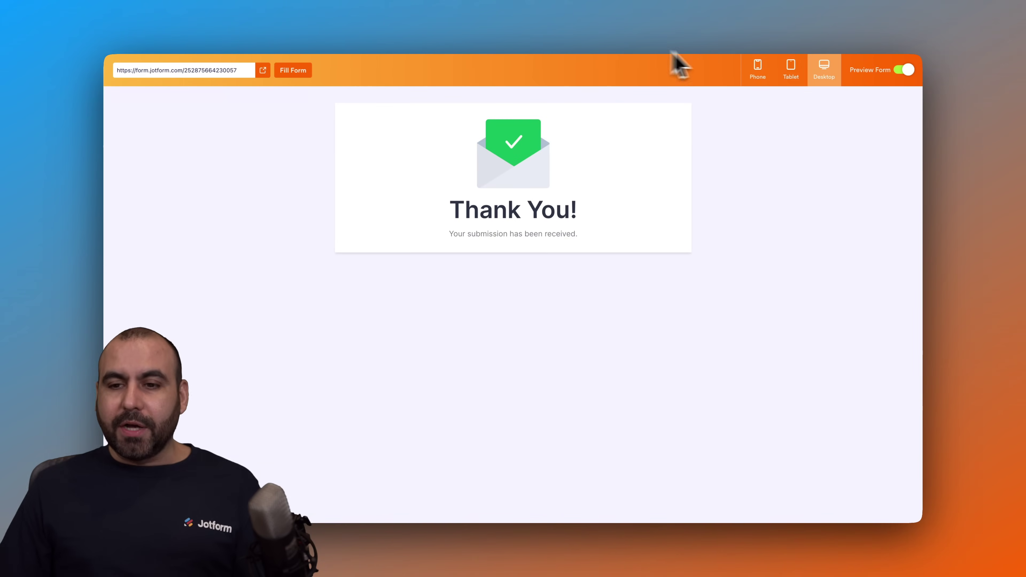
Switch off Preview Form to get back to the Form Builder.
left_click(904, 70)
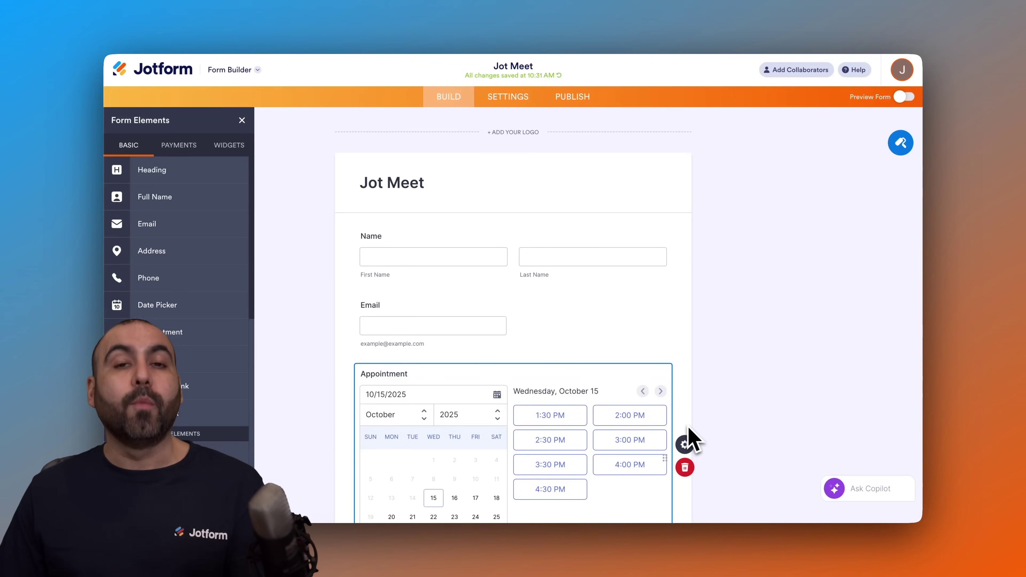